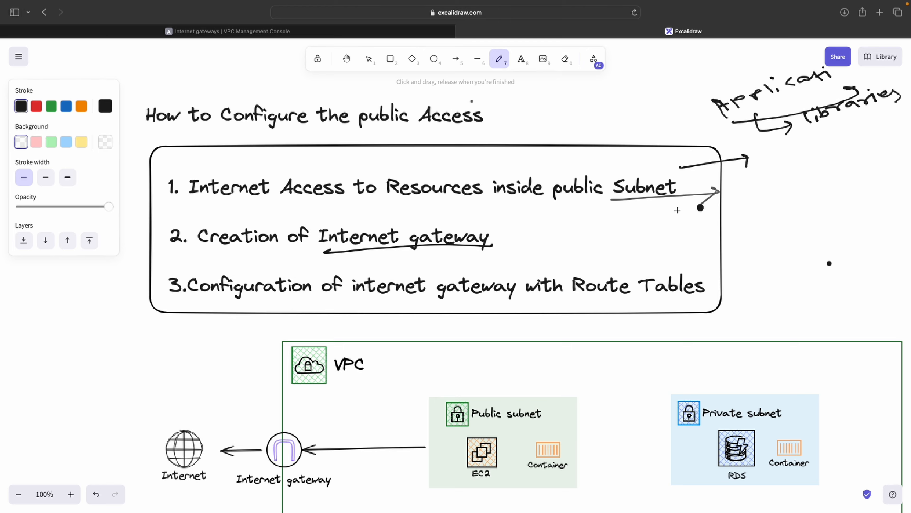
Underline "Internet gateway" and "Access to" in the list, and draw an arrow to a handwritten "existing" beside the Route Tables line.
left_click_drag(474, 256, 505, 251)
mouse_move(712, 281)
left_mouse_down()
mouse_move(734, 274)
mouse_move(734, 290)
mouse_move(751, 271)
mouse_move(764, 277)
left_mouse_up()
mouse_move(770, 268)
left_mouse_down()
mouse_move(759, 276)
mouse_move(774, 274)
left_mouse_up()
mouse_move(775, 270)
left_mouse_down()
mouse_move(831, 256)
mouse_move(805, 270)
left_mouse_up()
left_click(774, 263)
scroll(588, 283, "down", 1)
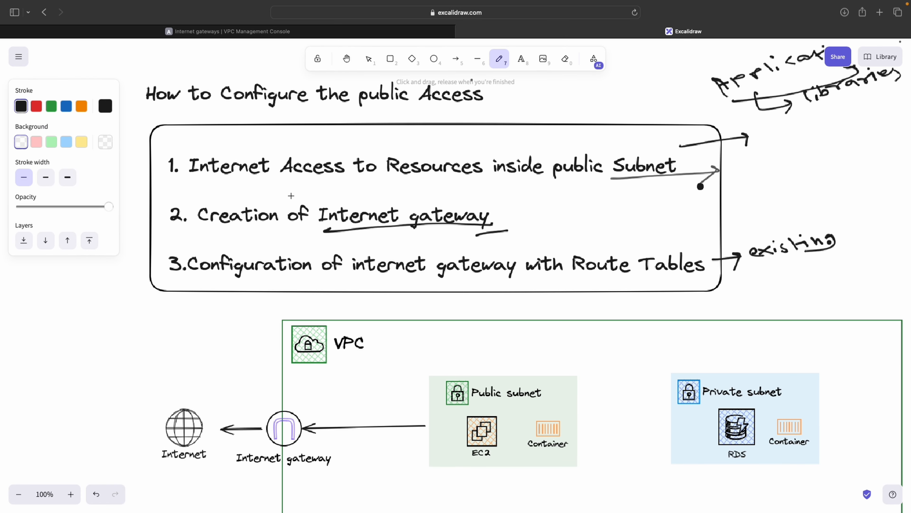
left_click_drag(292, 180, 387, 175)
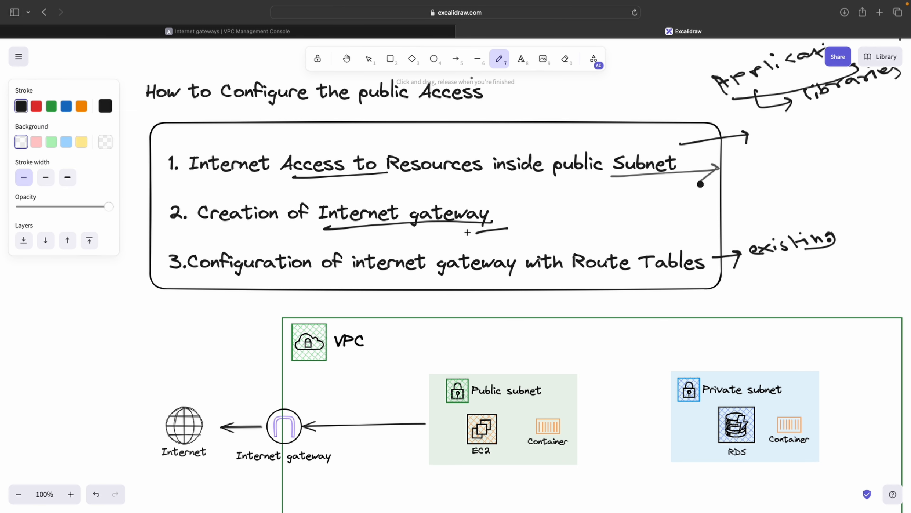
Underline EC2 and circle Container in the public subnet, then draw an arrow from the subnet to a handwritten "public".
scroll(478, 231, "down", 2)
scroll(522, 253, "down", 1)
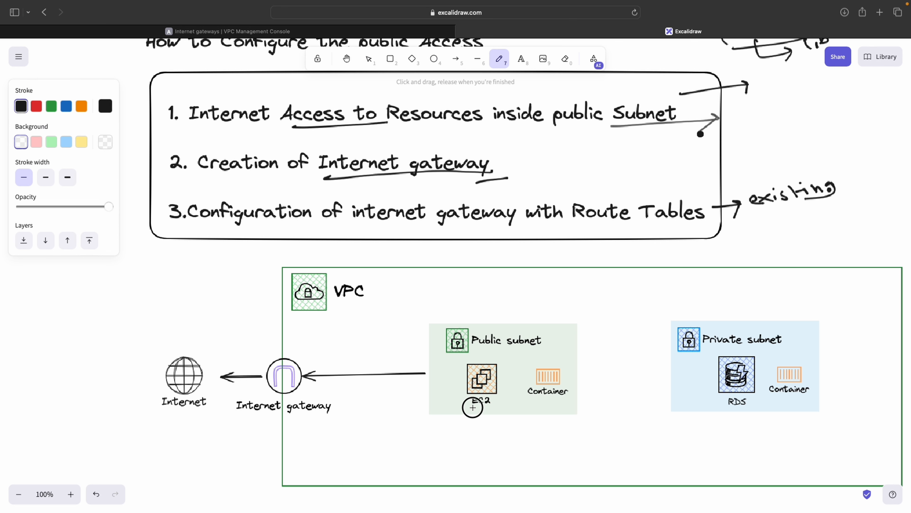
left_click_drag(474, 408, 503, 407)
mouse_move(561, 364)
left_mouse_down()
mouse_move(523, 364)
mouse_move(575, 393)
mouse_move(559, 368)
left_mouse_up()
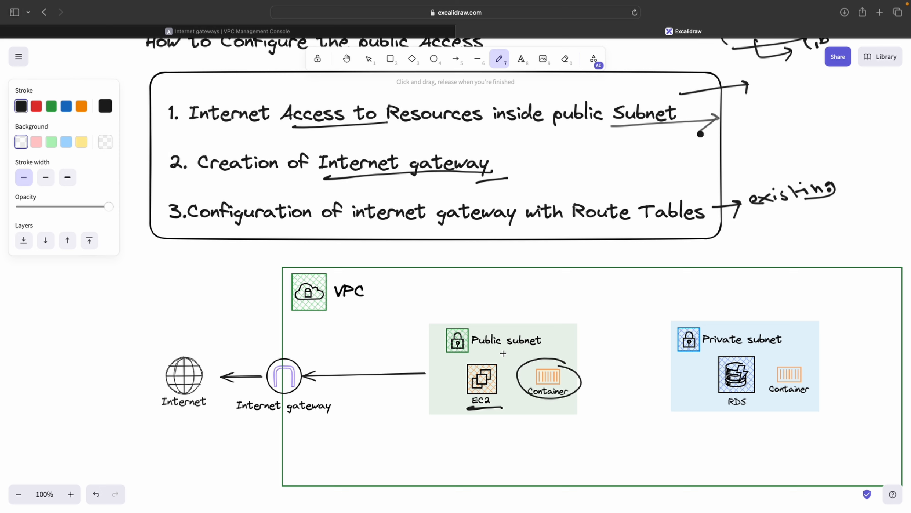
mouse_move(576, 331)
left_mouse_down()
mouse_move(598, 324)
mouse_move(584, 337)
left_mouse_up()
mouse_move(593, 303)
left_mouse_down()
mouse_move(601, 313)
mouse_move(610, 299)
mouse_move(666, 291)
left_mouse_up()
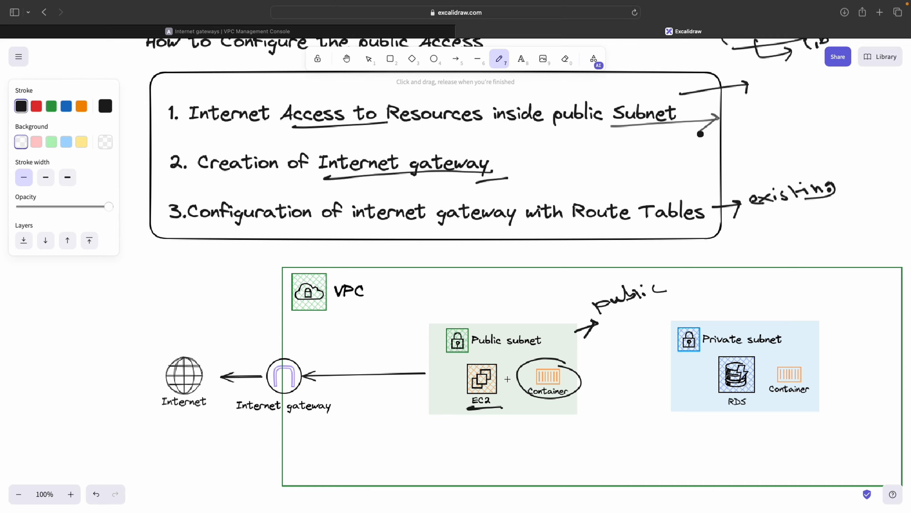
Draw an arrow from EC2 to handwritten "mysql" and "post", with another arrow to a note about data and pinging Google.
mouse_move(490, 411)
left_mouse_down()
mouse_move(500, 442)
mouse_move(537, 426)
mouse_move(575, 432)
left_mouse_up()
mouse_move(535, 457)
left_mouse_down()
mouse_move(540, 468)
mouse_move(552, 456)
left_mouse_up()
mouse_move(559, 450)
left_mouse_down()
mouse_move(558, 457)
mouse_move(579, 448)
left_mouse_up()
left_click_drag(572, 445, 576, 456)
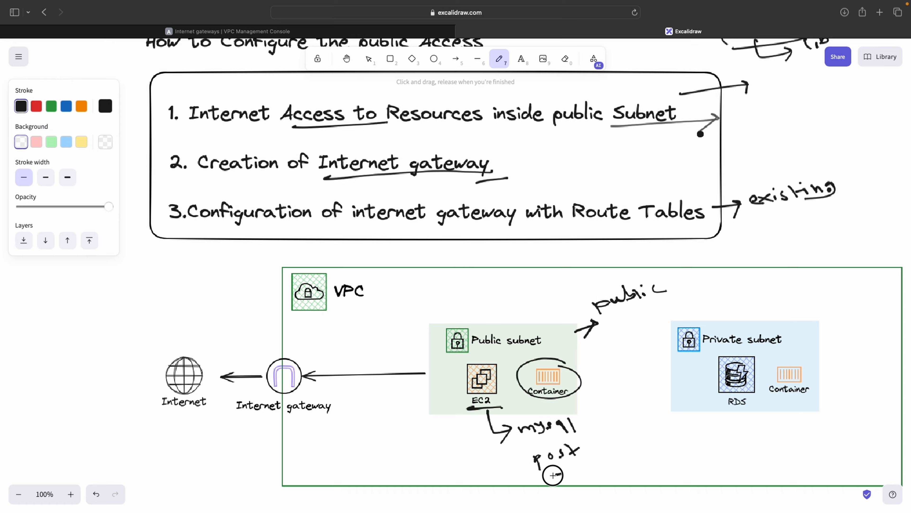
mouse_move(548, 474)
left_mouse_down()
mouse_move(584, 473)
mouse_move(585, 482)
mouse_move(603, 457)
mouse_move(615, 475)
left_mouse_up()
mouse_move(620, 464)
left_mouse_down()
mouse_move(692, 454)
mouse_move(704, 466)
mouse_move(726, 449)
mouse_move(786, 446)
left_mouse_up()
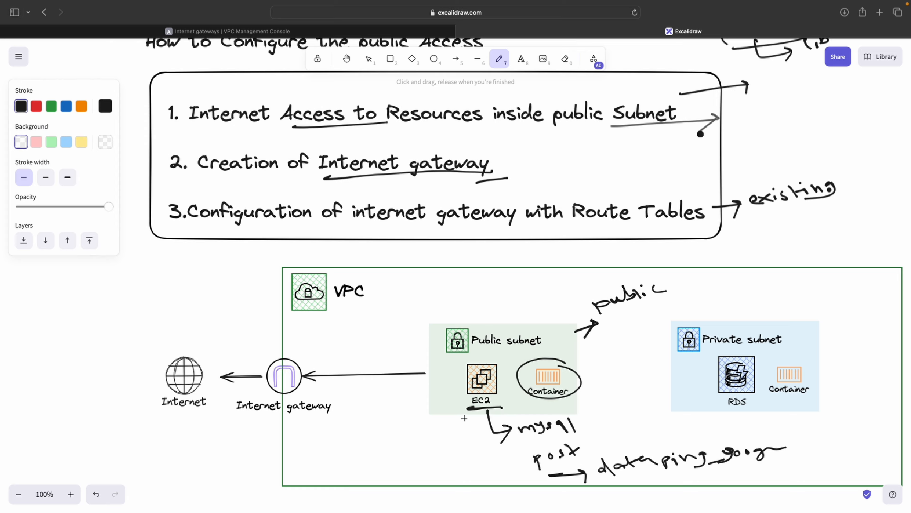
Underline the VPC label, underline and box the Internet gateway label, and handwrite "configure" beneath it.
left_click_drag(317, 323, 362, 319)
left_click_drag(239, 424, 337, 418)
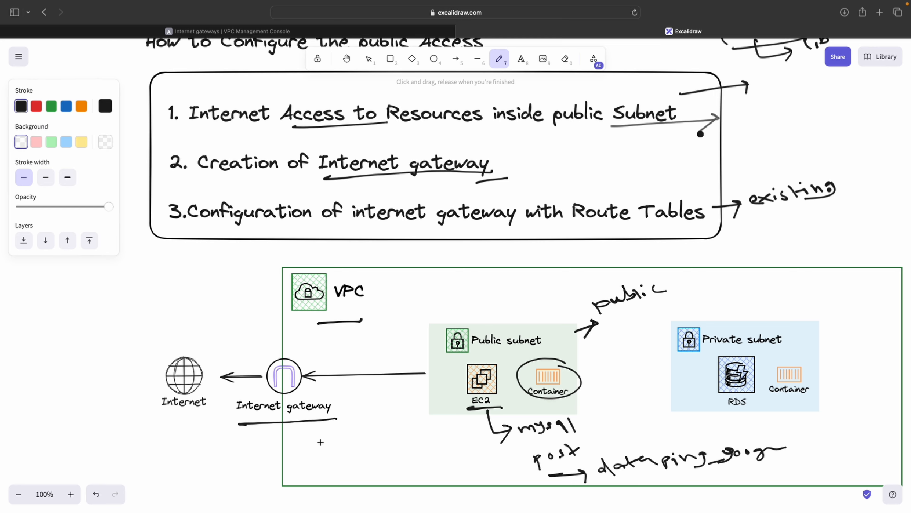
mouse_move(267, 433)
left_mouse_down()
mouse_move(267, 444)
mouse_move(322, 432)
mouse_move(337, 439)
mouse_move(349, 426)
left_mouse_up()
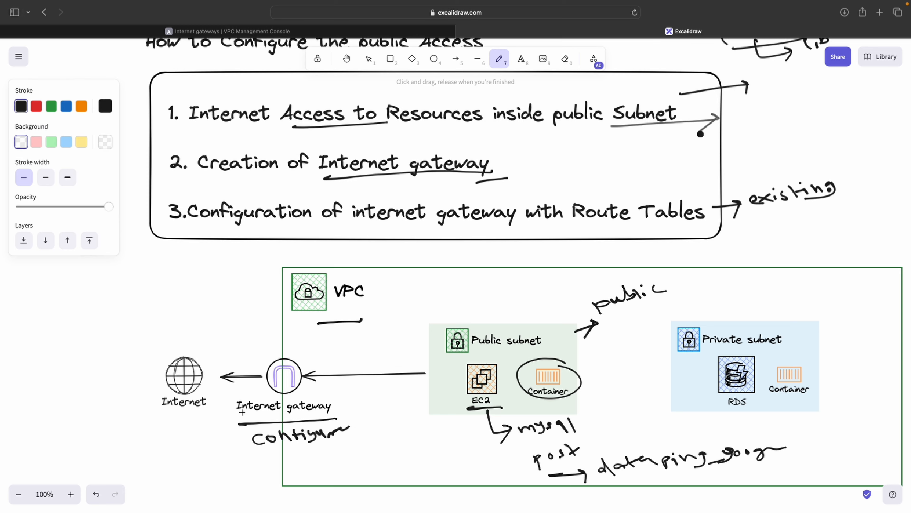
mouse_move(230, 400)
left_mouse_down()
mouse_move(241, 424)
mouse_move(220, 397)
mouse_move(338, 390)
mouse_move(338, 407)
mouse_move(314, 417)
left_mouse_up()
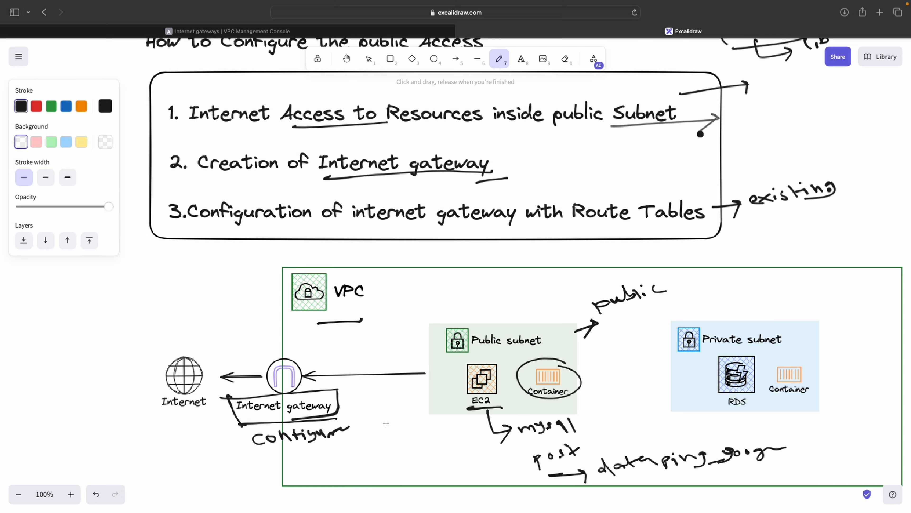
Draw curved arrows from the public subnet to the internet gateway and from Internet back towards the subnet, and add marks at the subnet resources.
mouse_move(439, 339)
left_mouse_down()
mouse_move(398, 328)
mouse_move(320, 348)
mouse_move(344, 360)
left_mouse_up()
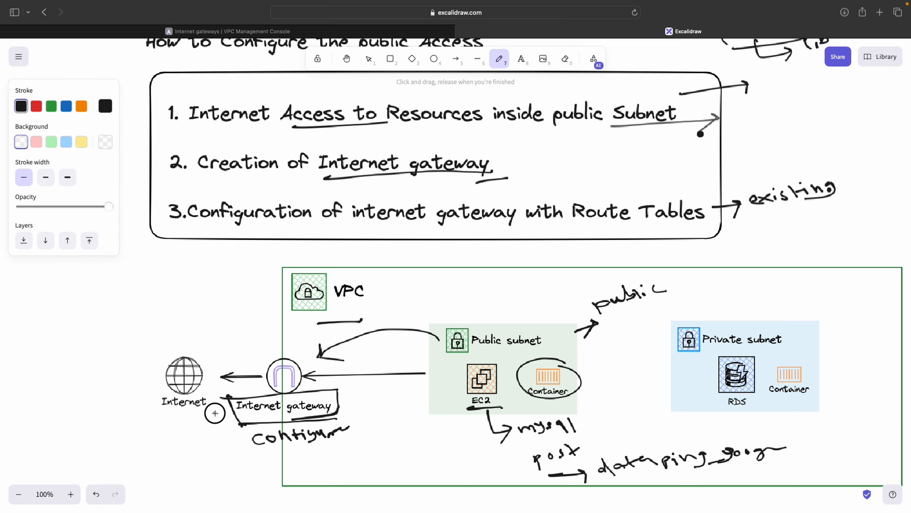
mouse_move(214, 413)
left_mouse_down()
mouse_move(239, 434)
mouse_move(299, 437)
mouse_move(345, 415)
mouse_move(406, 362)
mouse_move(404, 389)
left_mouse_up()
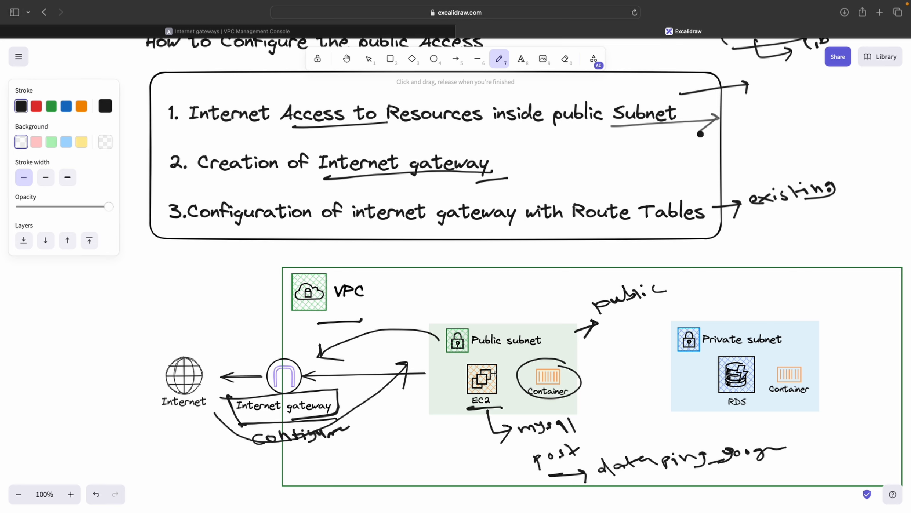
left_click_drag(480, 354, 495, 350)
left_click_drag(799, 336, 842, 330)
left_click_drag(493, 352, 544, 350)
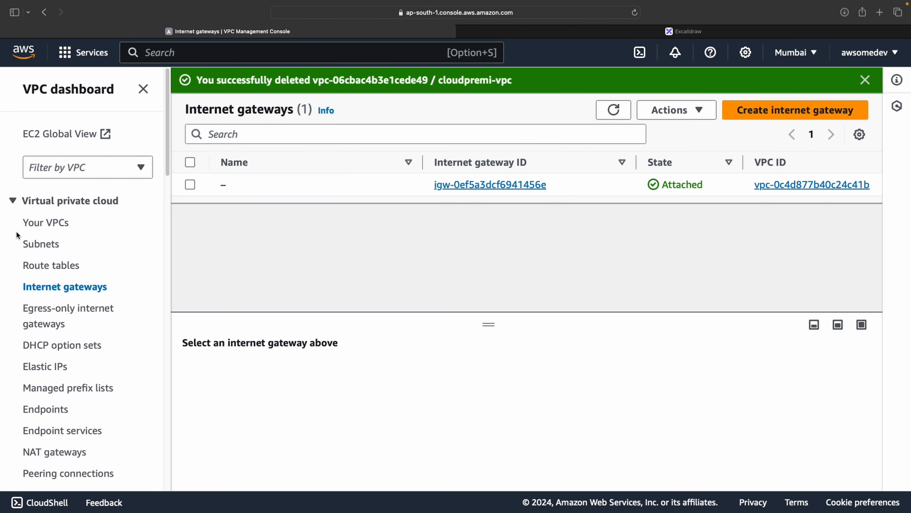
Switch to the AWS VPC console and open the cloudpremi VPC's details at its resource map.
left_click(27, 225)
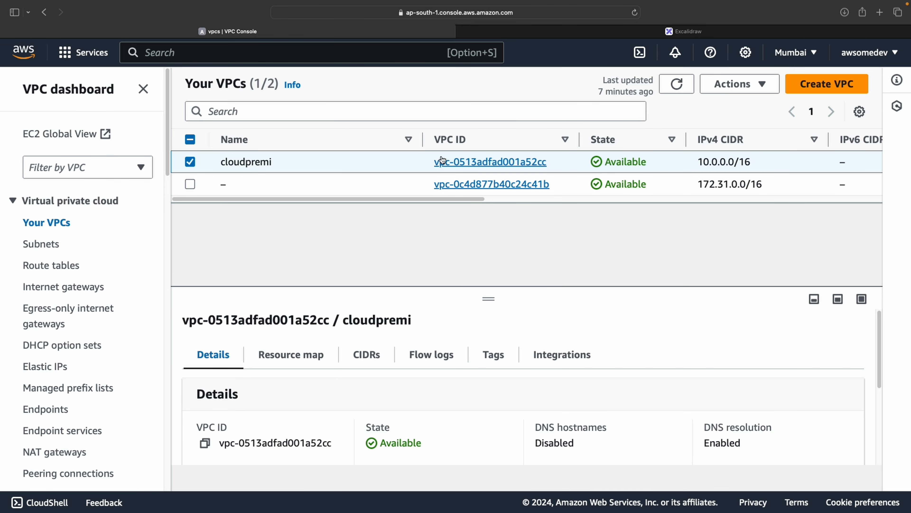
left_click(446, 162)
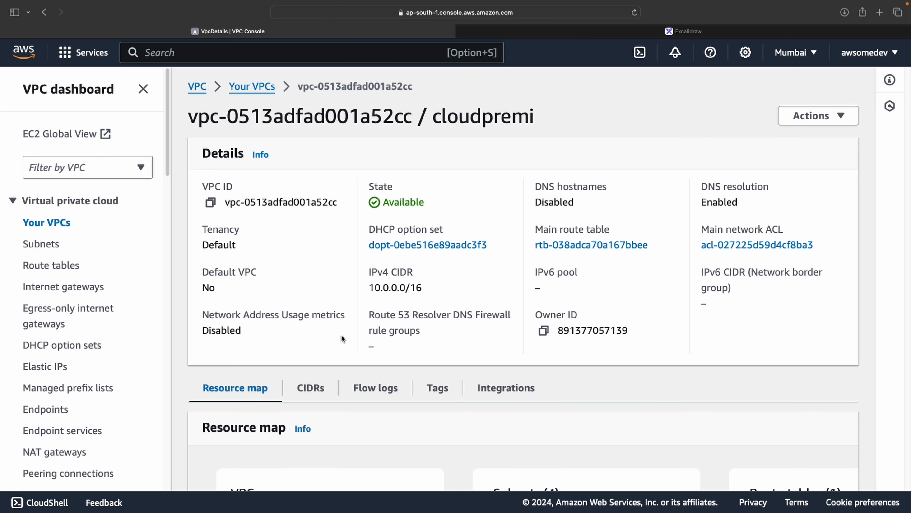
scroll(342, 334, "down", 1)
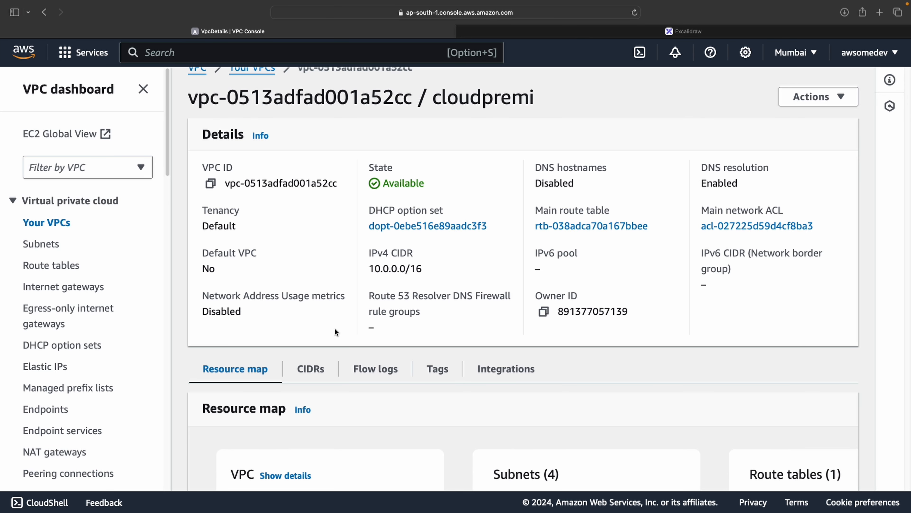
scroll(335, 327, "down", 9)
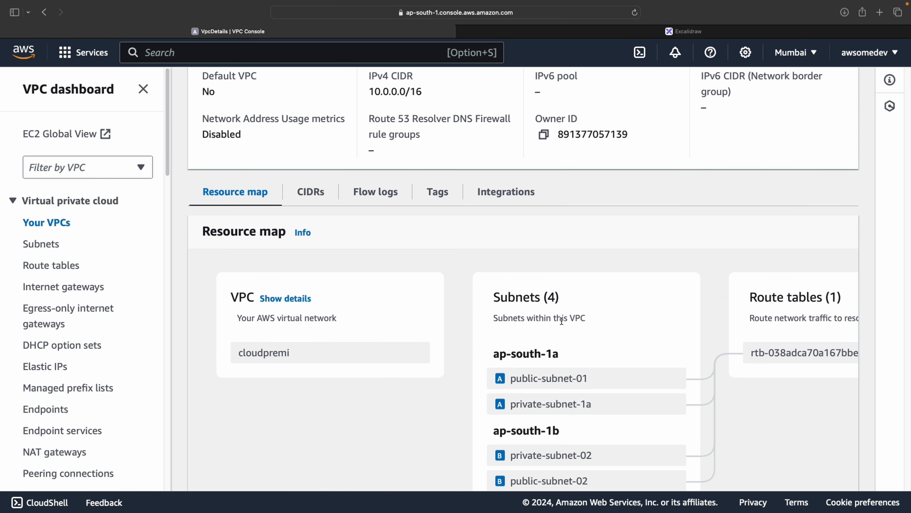
scroll(562, 324, "down", 2)
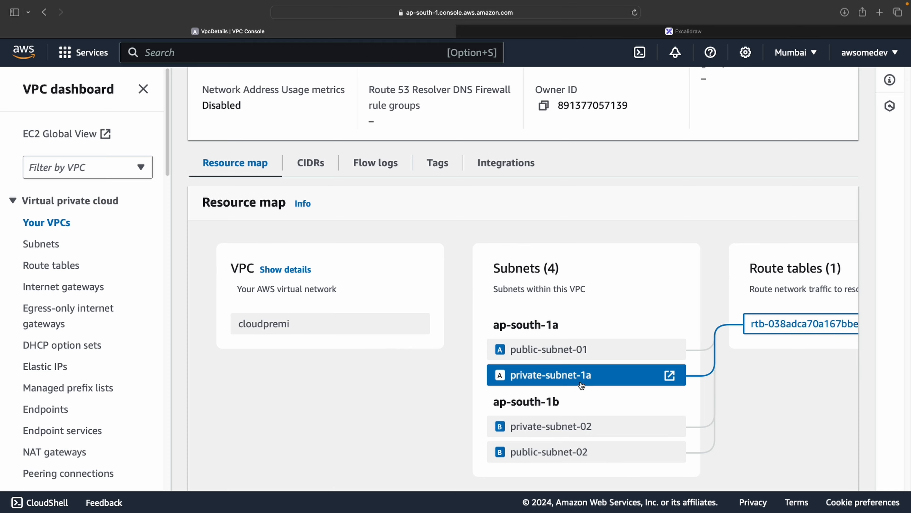
Inspect how the private and public subnets connect to the route table in the cloudpremi resource map, using the full page width.
left_click(573, 435)
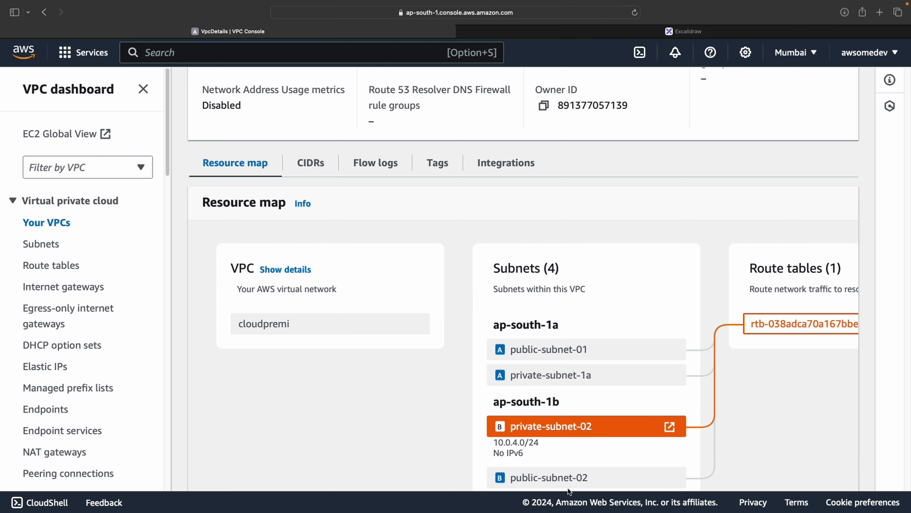
left_click(570, 482)
left_click(576, 429)
left_click(777, 323)
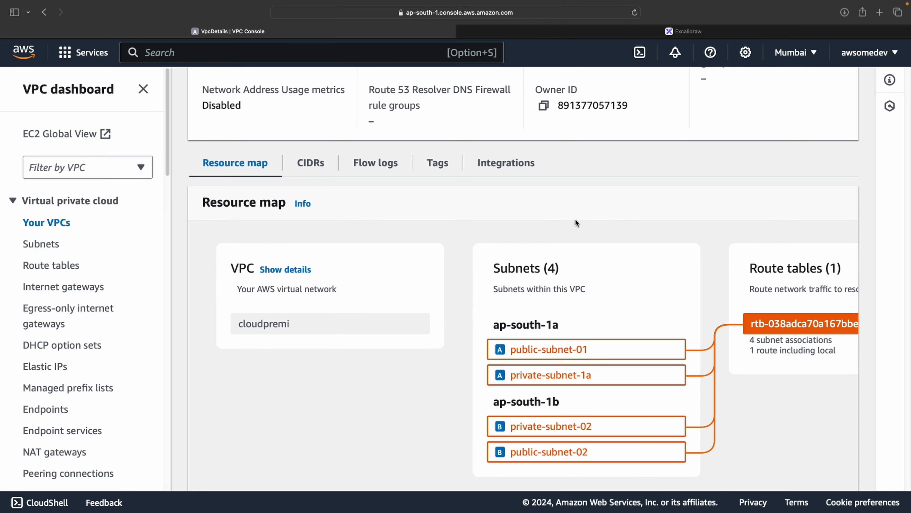
left_click(143, 89)
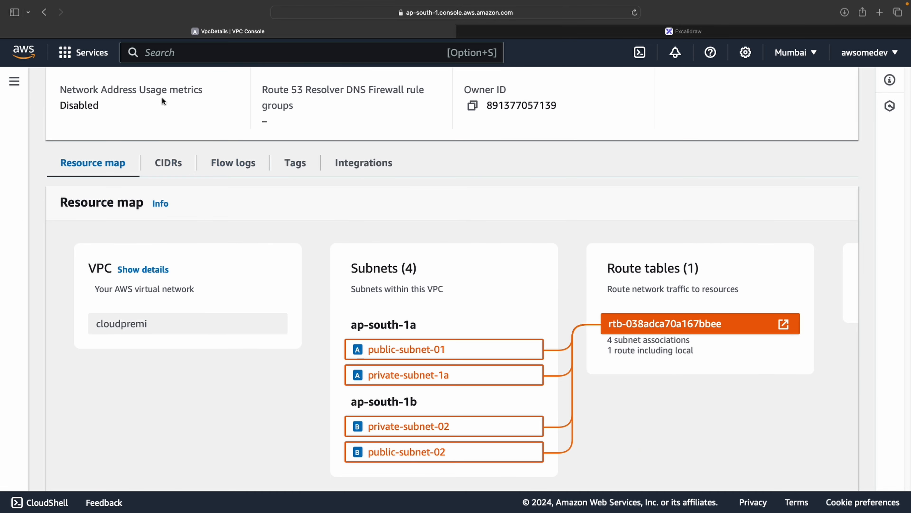
left_click(766, 296)
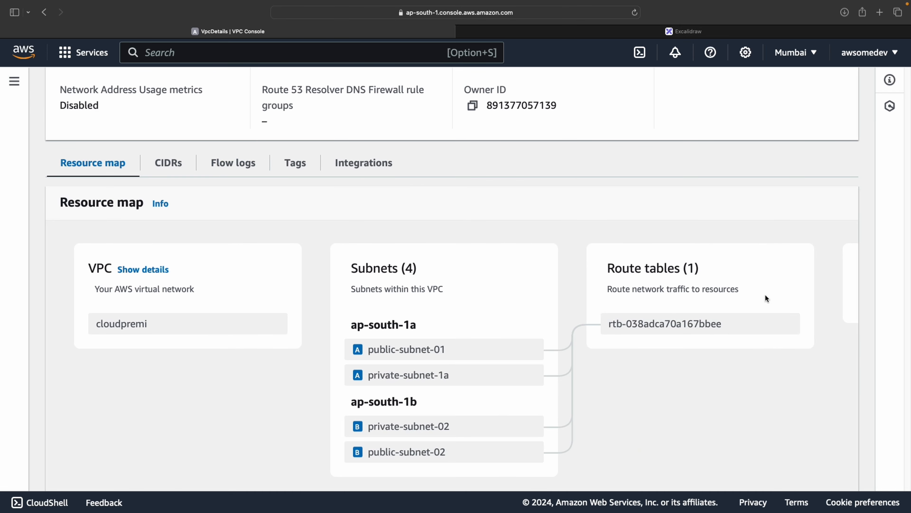
Check the Network connections section of the cloudpremi VPC's resource map.
scroll(630, 196, "up", 5)
scroll(692, 173, "down", 6)
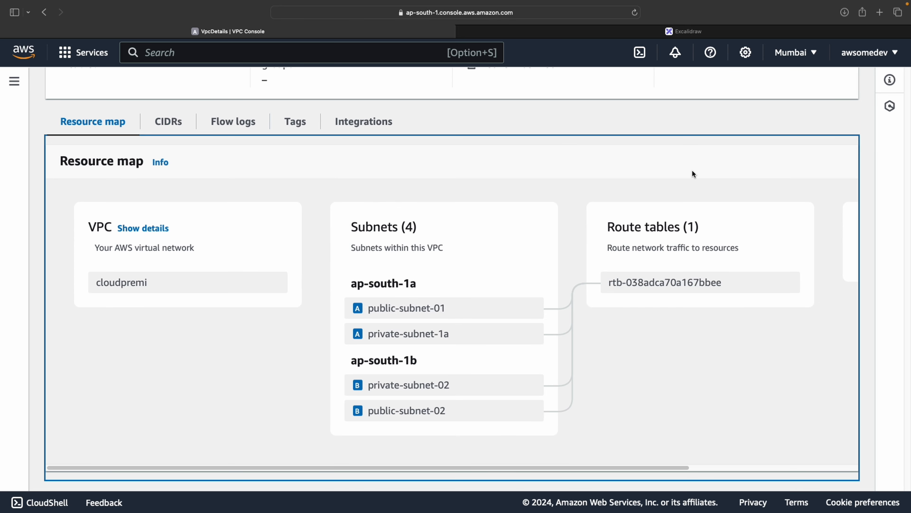
left_click_drag(650, 467, 818, 467)
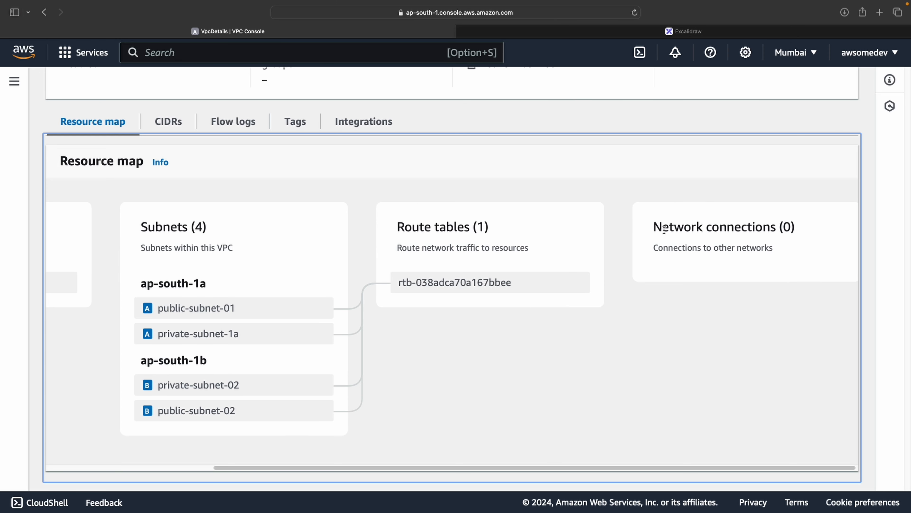
left_click_drag(662, 229, 763, 236)
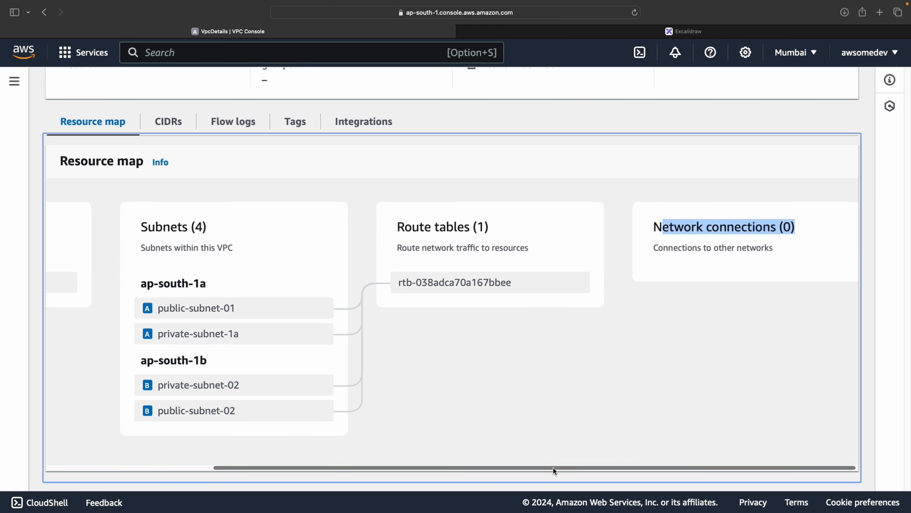
left_click_drag(554, 467, 386, 468)
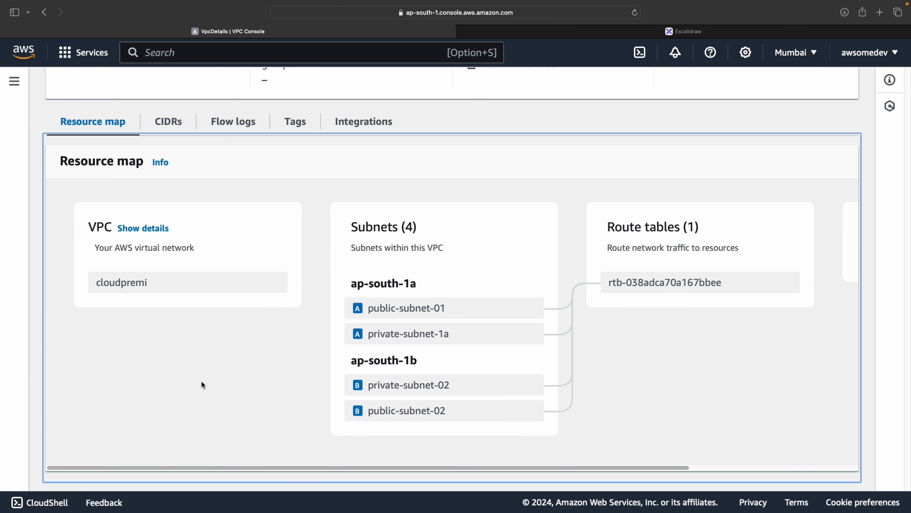
Go to the internet gateways list, check the existing gateway's VPC, and open the form for creating an internet gateway.
left_click(20, 82)
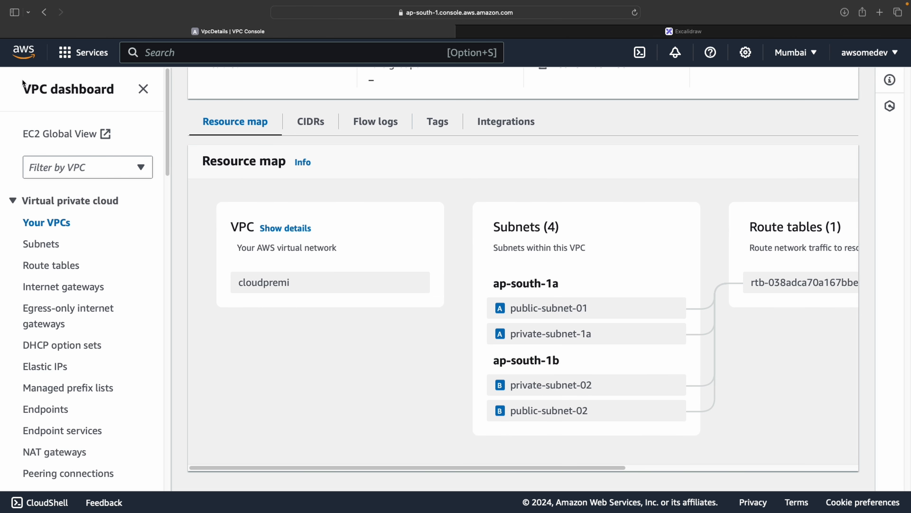
left_click(72, 287)
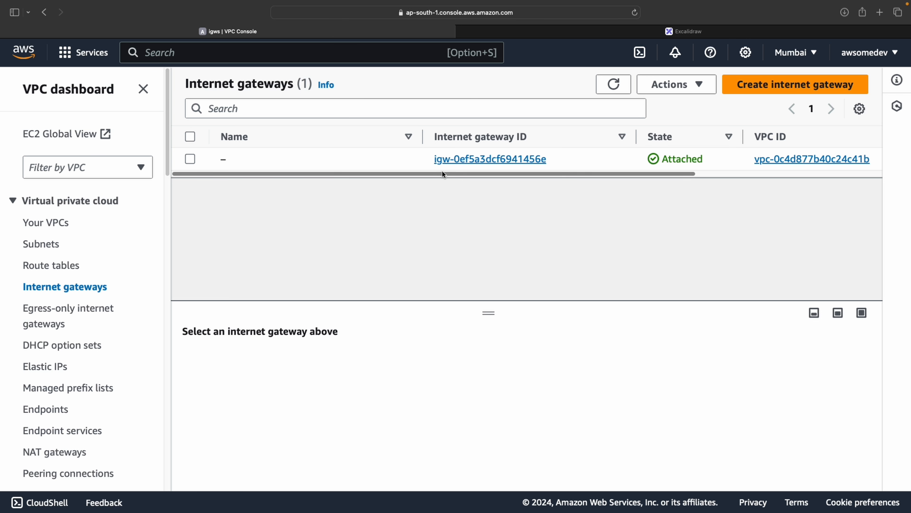
scroll(433, 164, "right", 5)
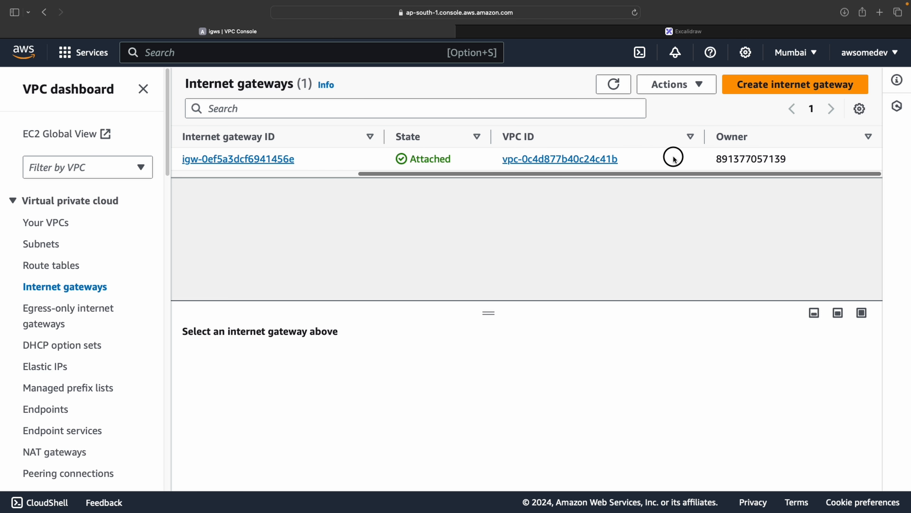
left_click(753, 93)
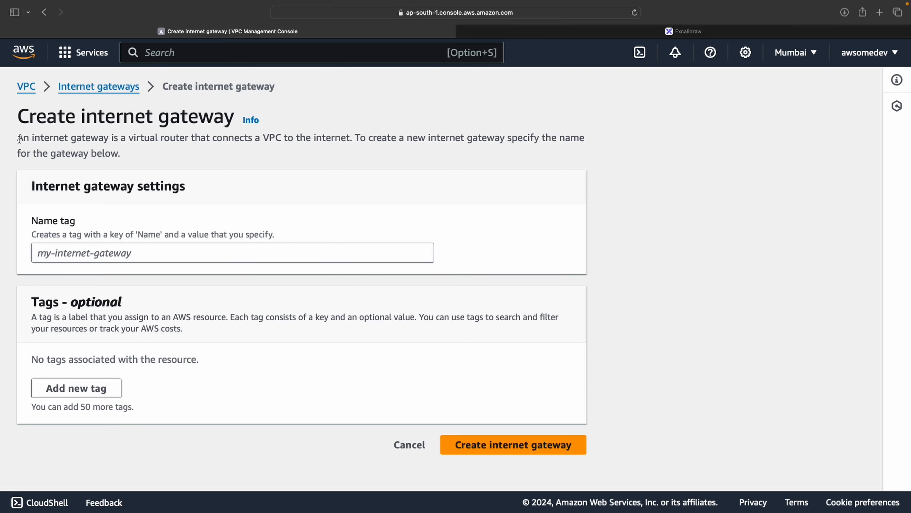
Read the description of what an internet gateway does on the creation form, highlighting the text about connecting a VPC to the internet.
left_click_drag(19, 139, 130, 159)
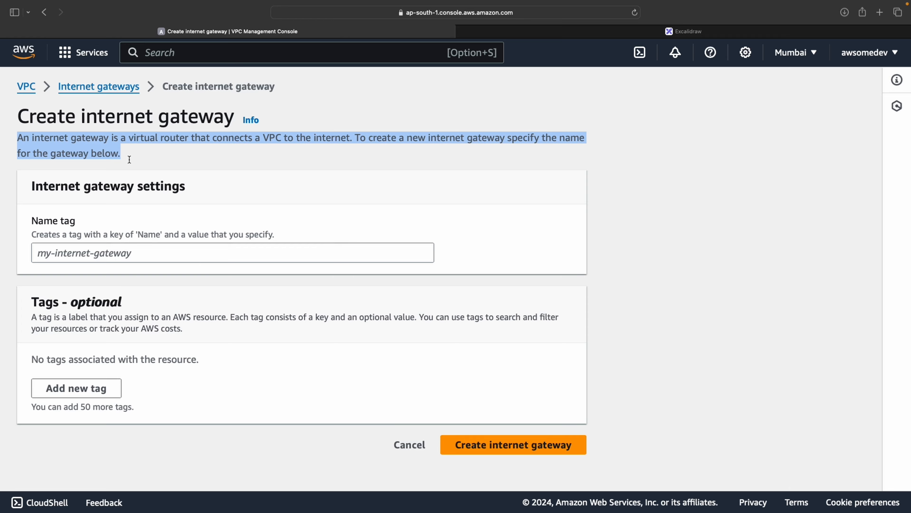
left_click(128, 138)
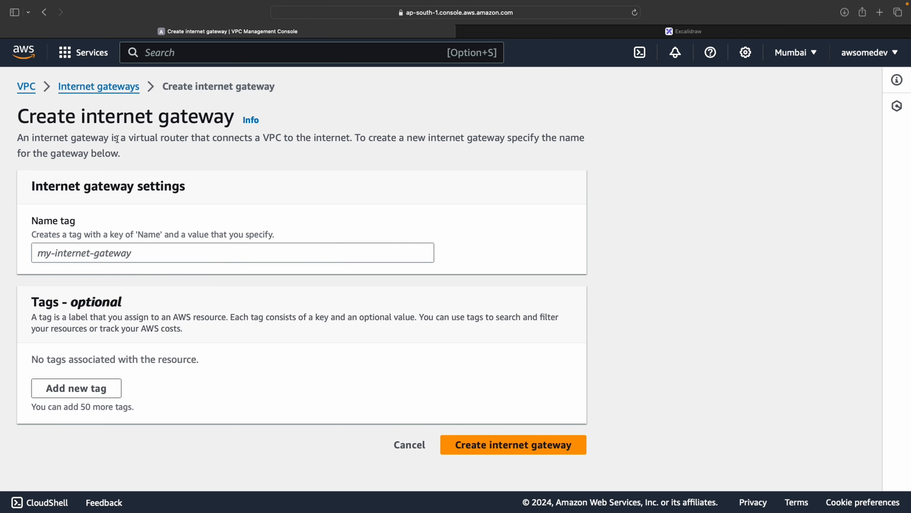
left_click_drag(160, 140, 351, 137)
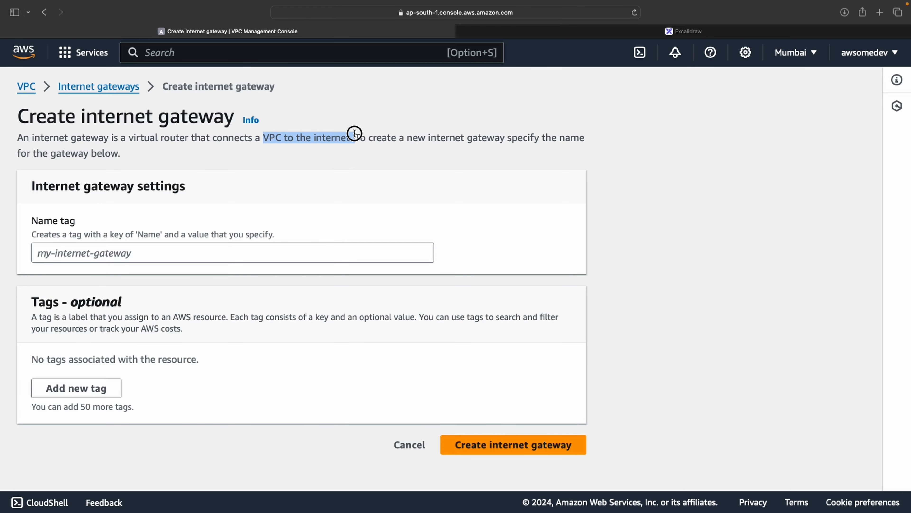
left_click(357, 139)
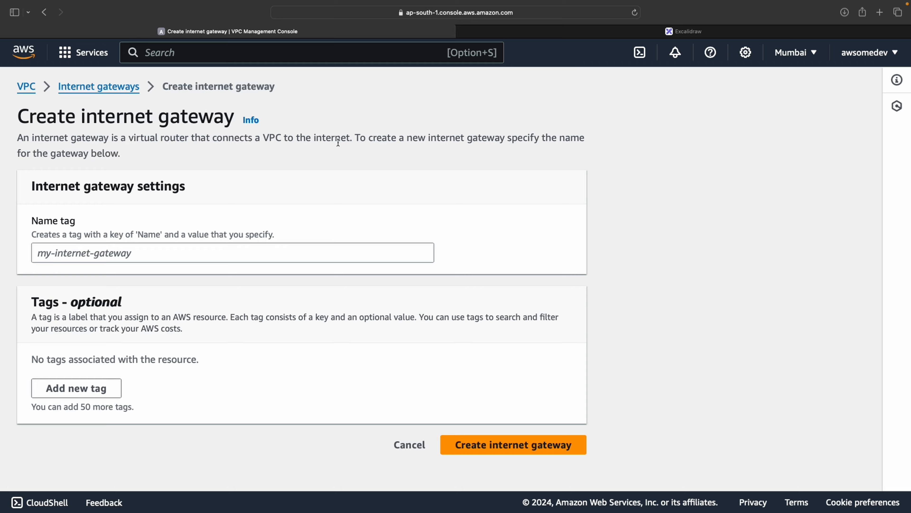
left_click_drag(350, 138, 4, 139)
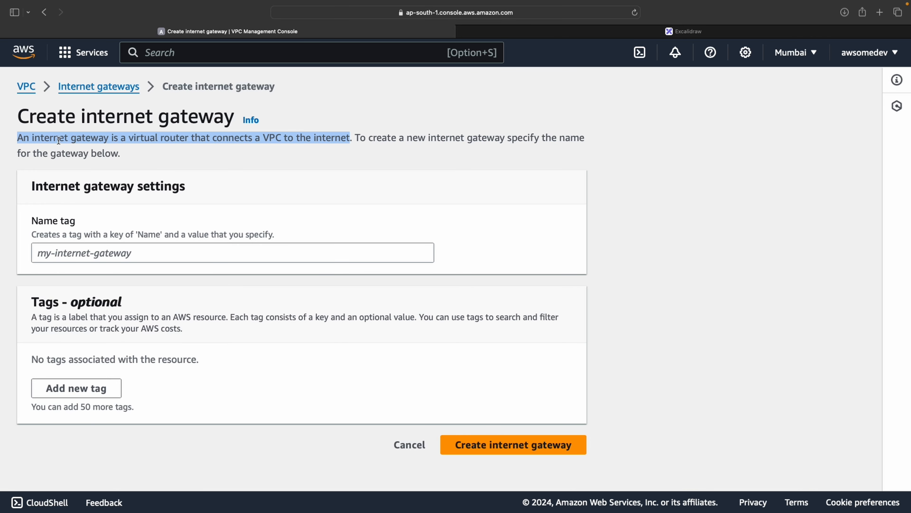
Switch to the Excalidraw diagram, circle the VPC icon and label freehand, and return to the AWS internet gateway creation form.
left_click(197, 145)
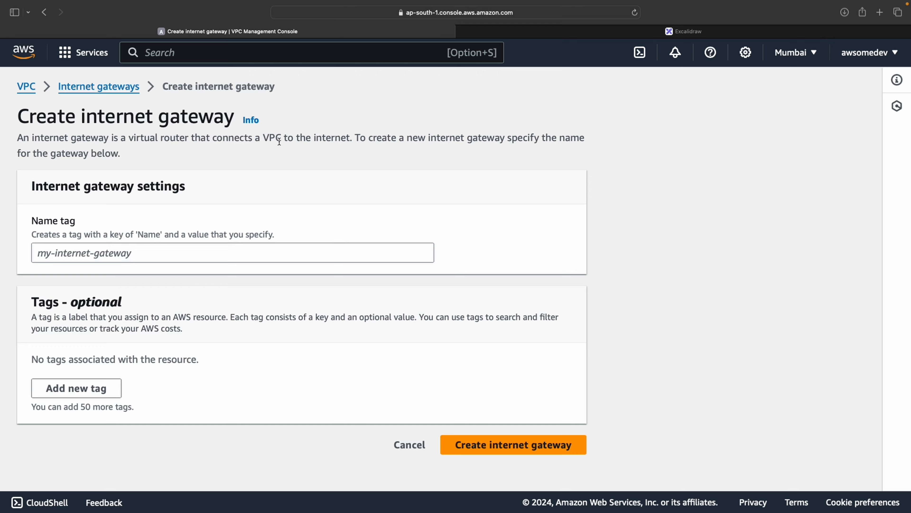
left_click(567, 32)
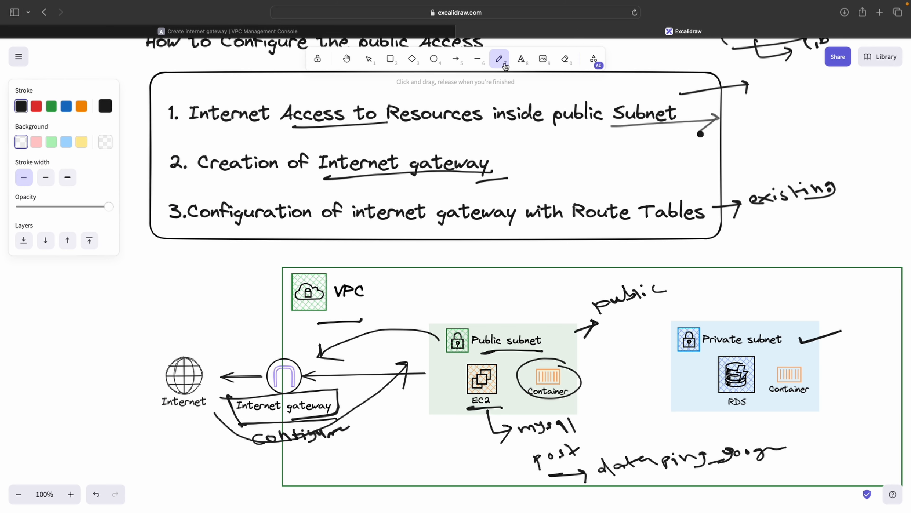
mouse_move(316, 255)
left_mouse_down()
mouse_move(279, 264)
mouse_move(322, 332)
mouse_move(328, 251)
mouse_move(294, 251)
left_mouse_up()
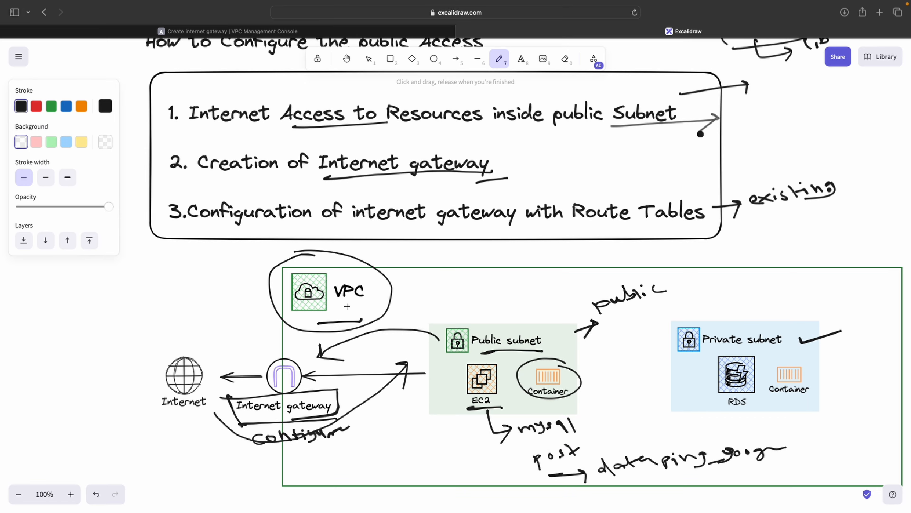
left_click(272, 31)
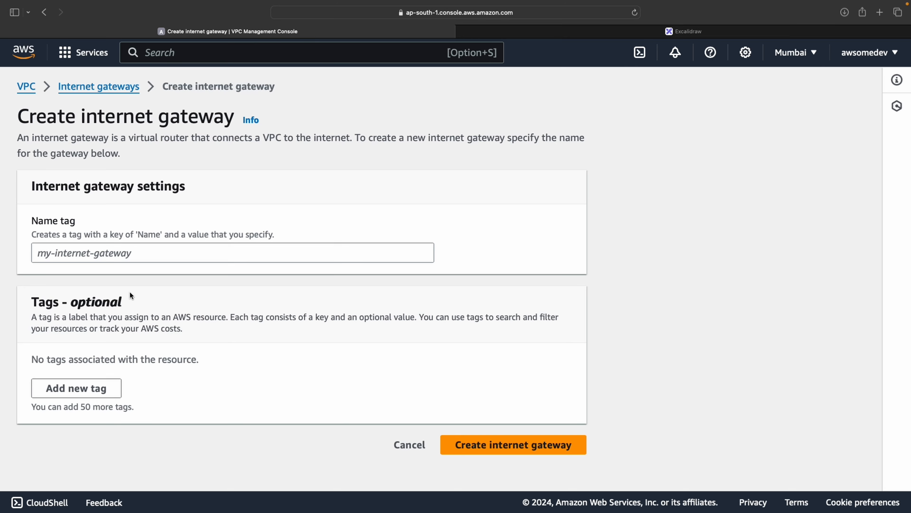
Create an internet gateway named cloudpremi-internetgateway and highlight its state in the details.
left_click(118, 252)
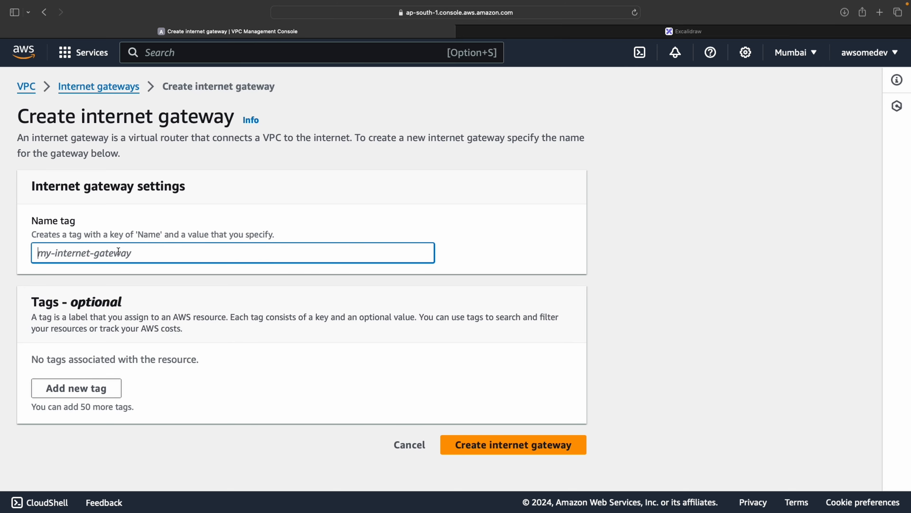
type("cloudprem")
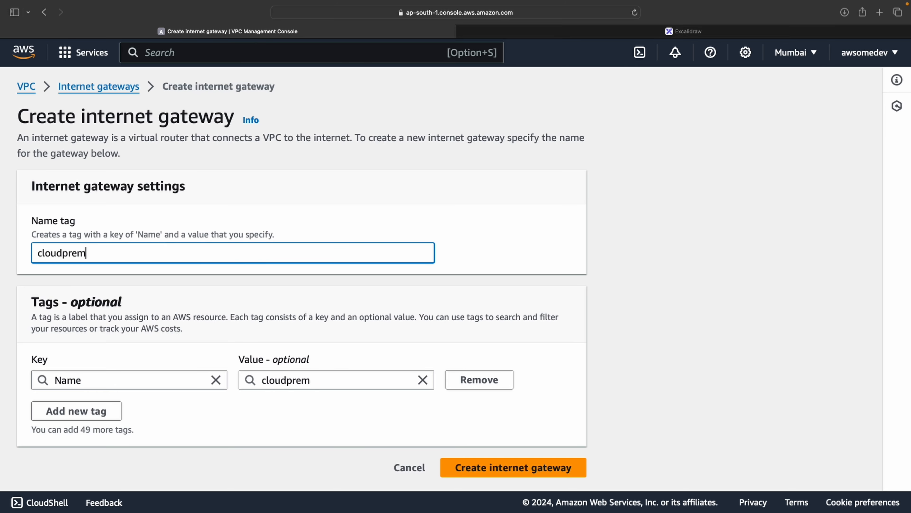
type("i-interne")
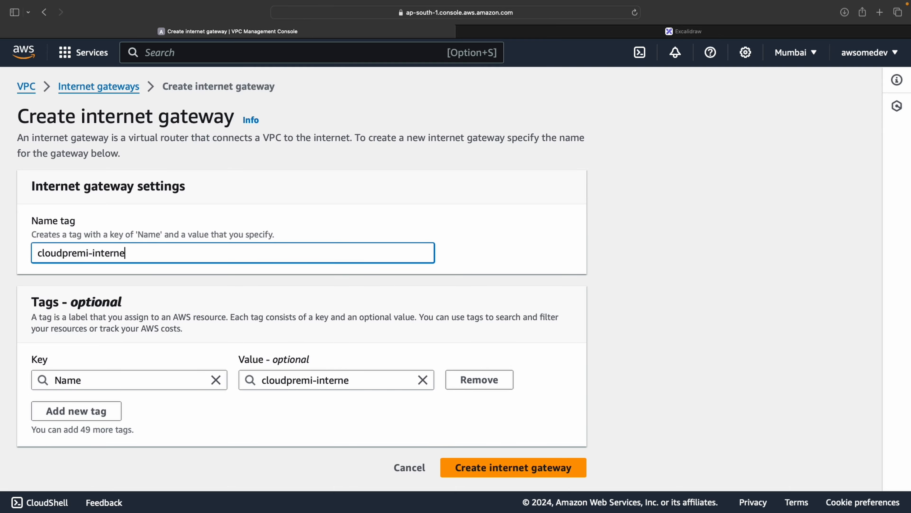
type("tgateway")
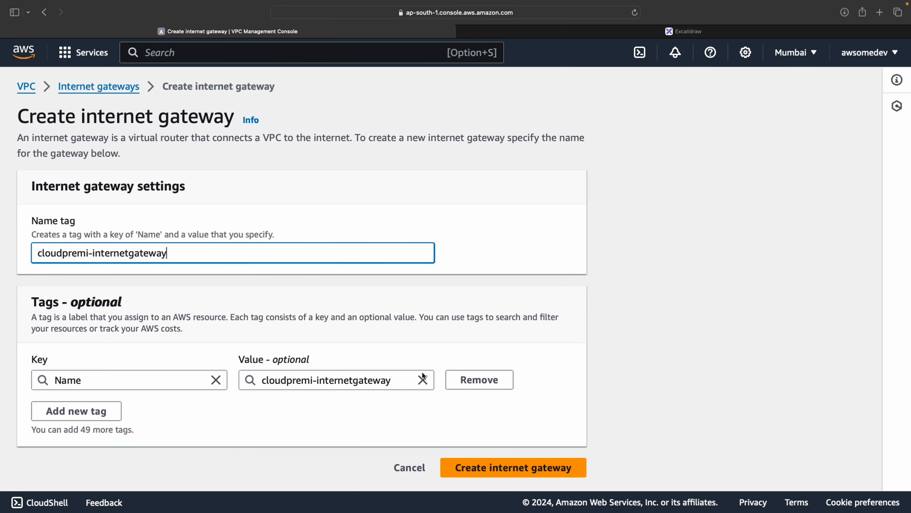
left_click(469, 464)
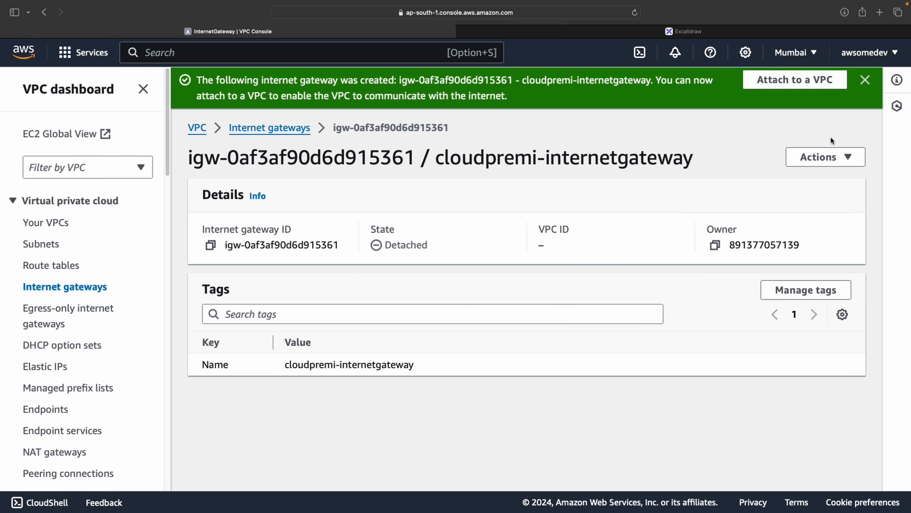
left_click_drag(373, 249, 427, 238)
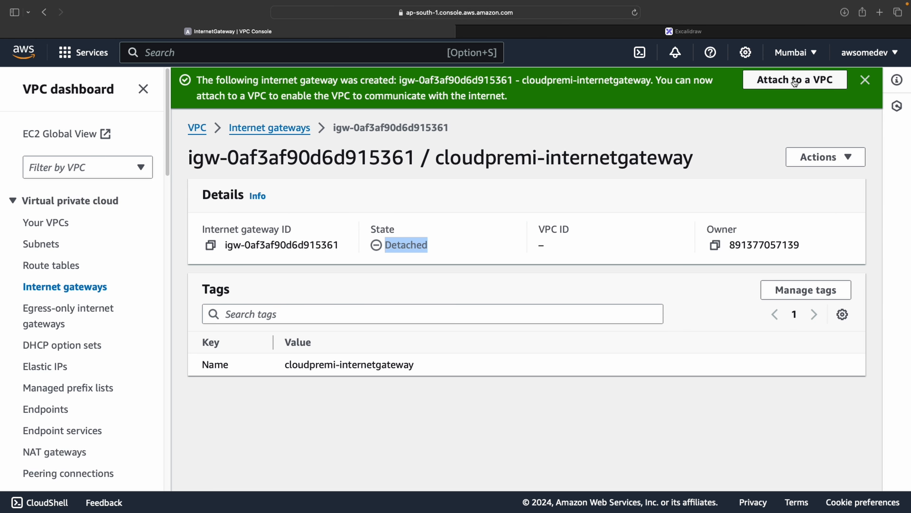
Find the cloudpremi VPC's route table in the route tables list, open it, and check its Main setting.
left_click(66, 265)
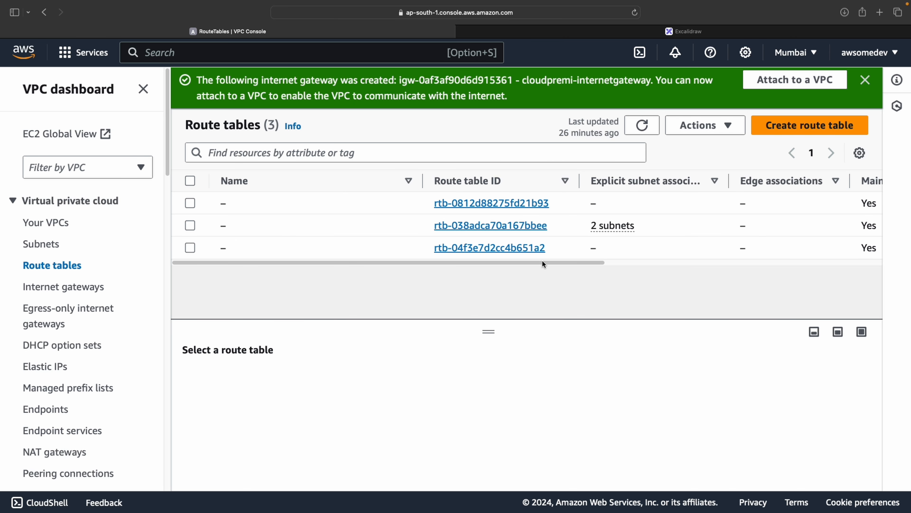
scroll(600, 250, "right", 6)
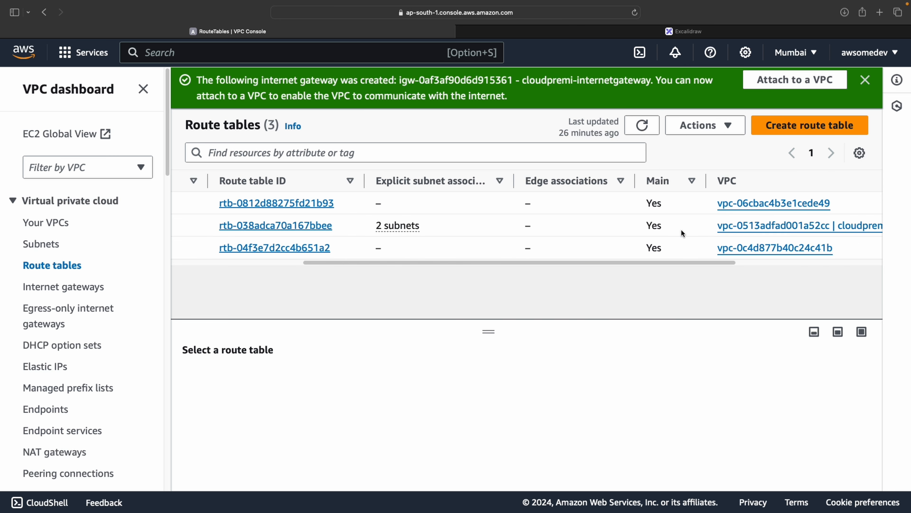
left_click(273, 225)
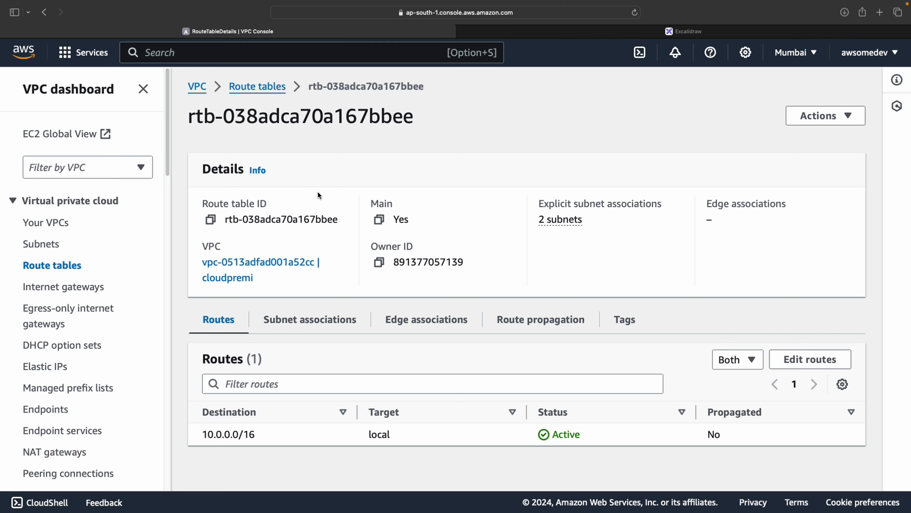
left_click_drag(391, 217, 435, 216)
left_click(432, 217)
Review which subnets are explicitly associated with the cloudpremi route table and which have no explicit association.
left_click(334, 320)
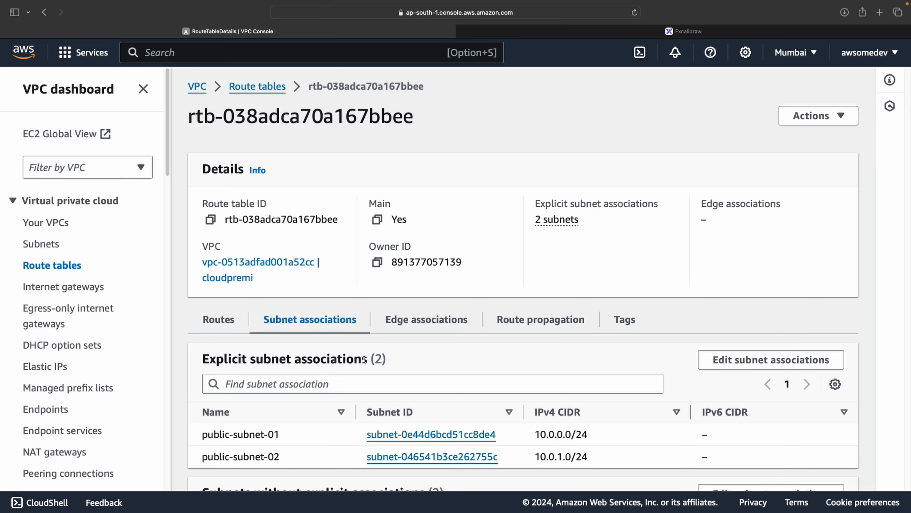
scroll(366, 385, "down", 1)
left_click_drag(198, 405, 297, 427)
left_click(297, 427)
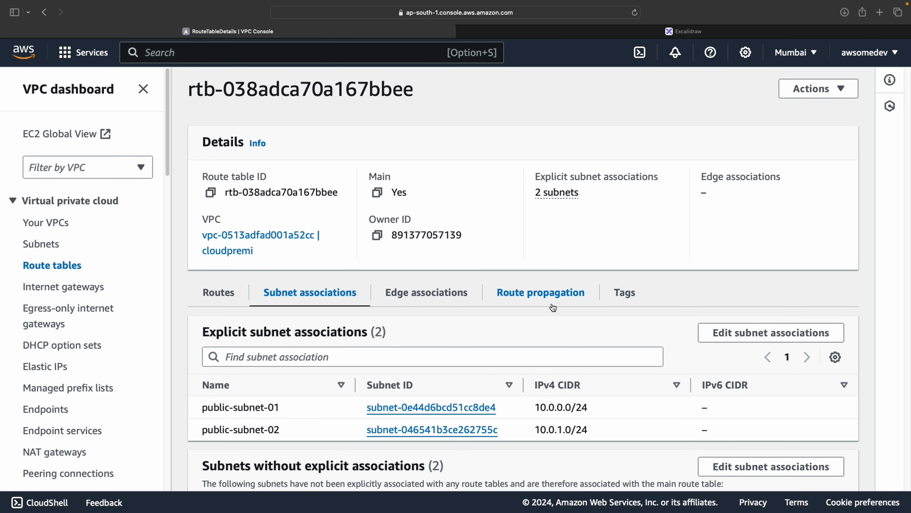
scroll(551, 307, "down", 4)
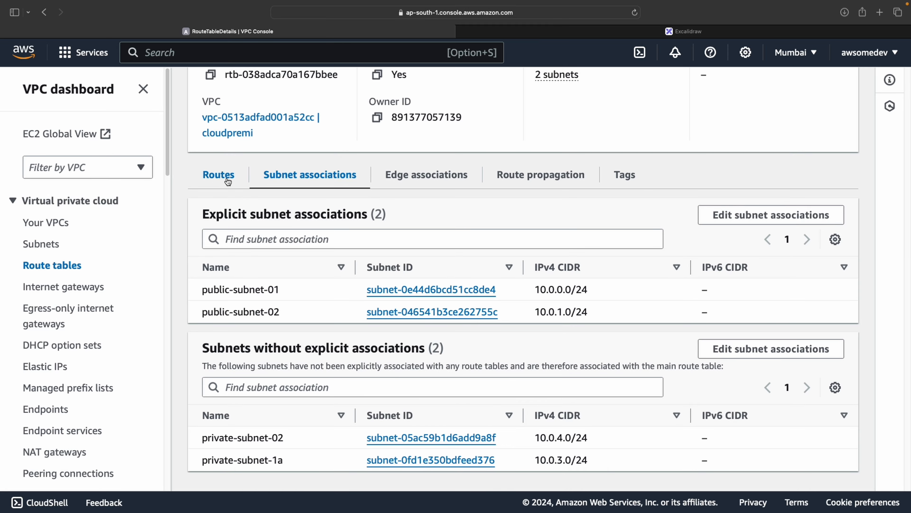
Try to add a route to the cloudpremi route table with destination 0.0.0.0/0 and an Internet Gateway target.
left_click(221, 176)
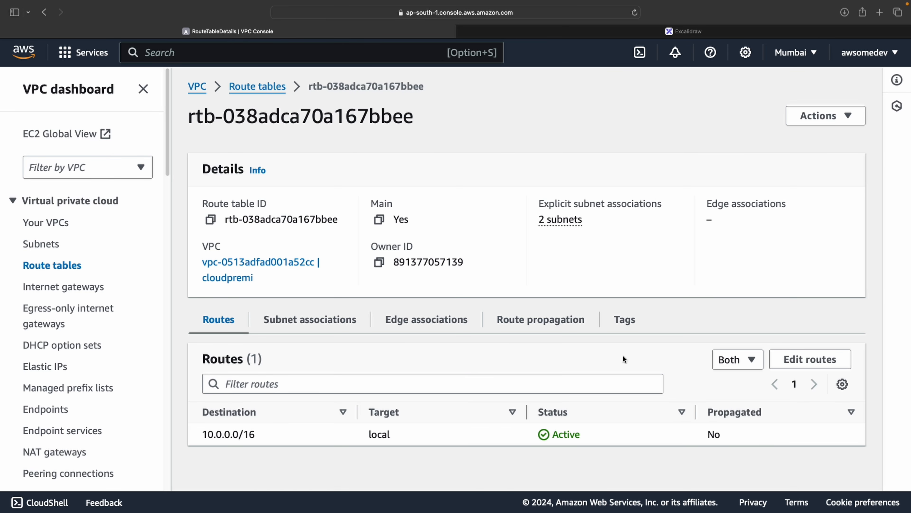
left_click(796, 356)
left_click(73, 252)
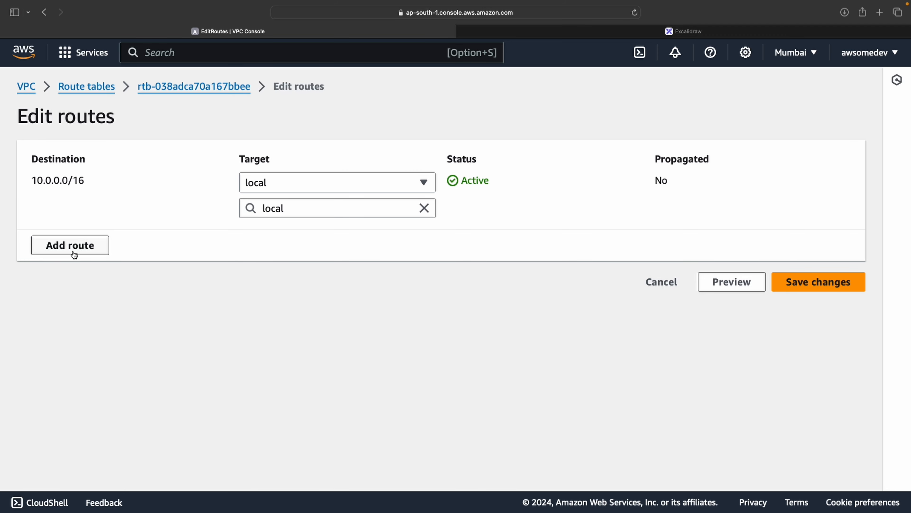
left_click(91, 239)
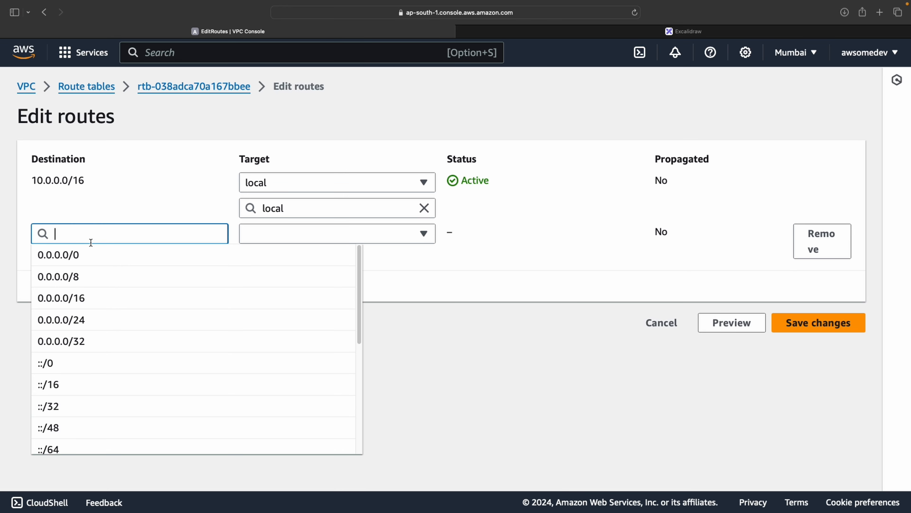
left_click(90, 256)
left_click(371, 233)
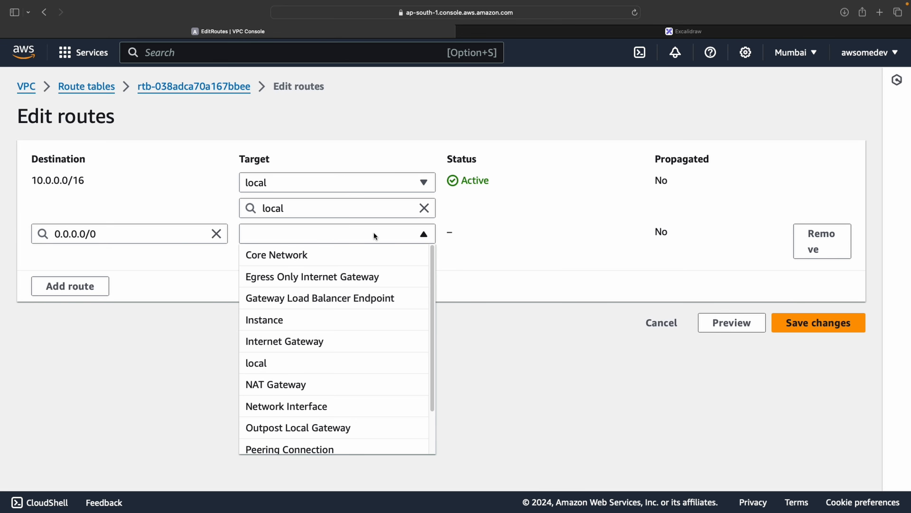
left_click(335, 340)
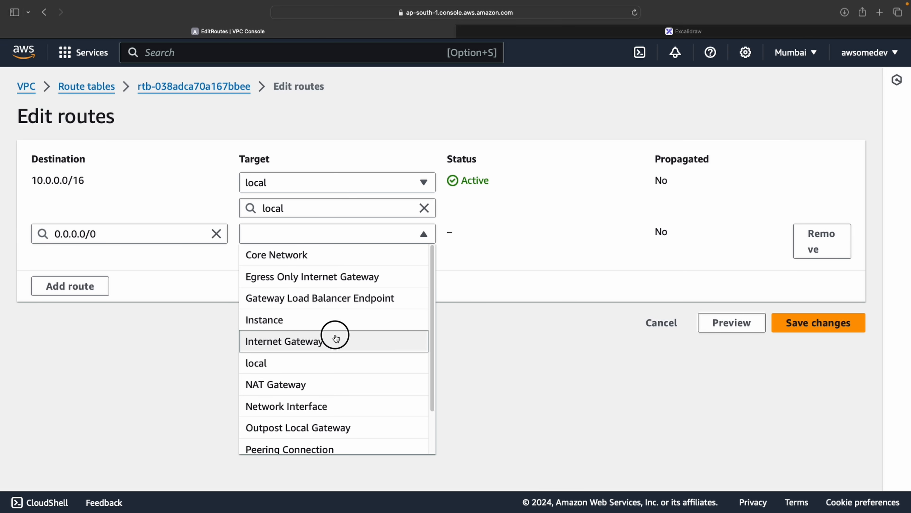
left_click(348, 259)
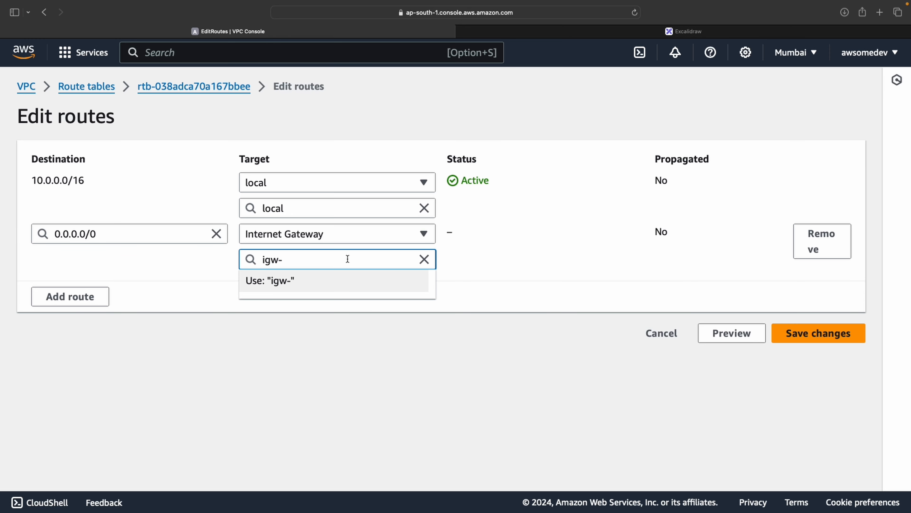
left_click(329, 283)
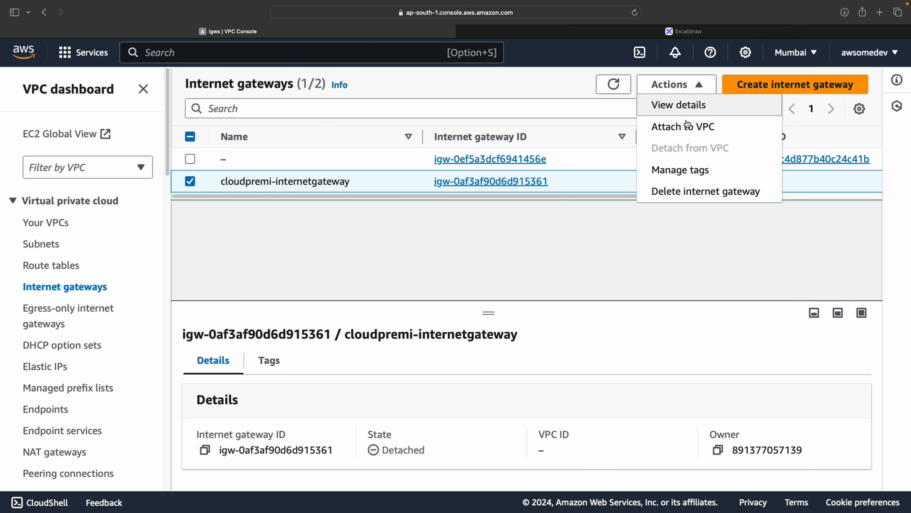
Attach cloudpremi-internetgateway to the cloudpremi VPC, expanding the equivalent AWS CLI command before confirming.
left_click(684, 127)
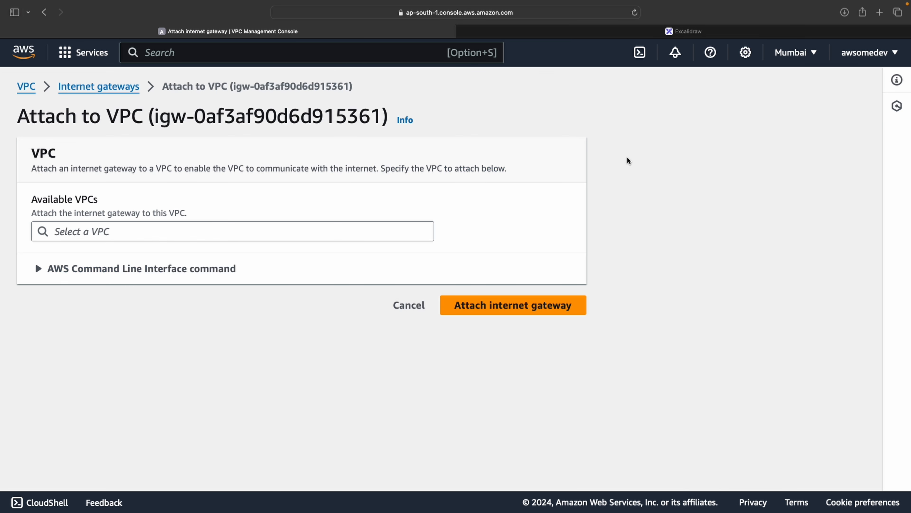
left_click(275, 239)
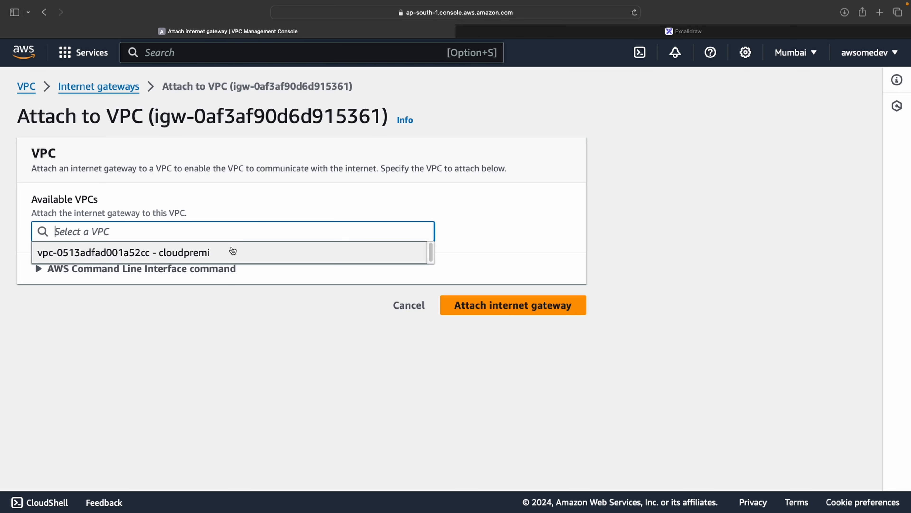
left_click(231, 252)
left_click(161, 276)
scroll(225, 317, "down", 3)
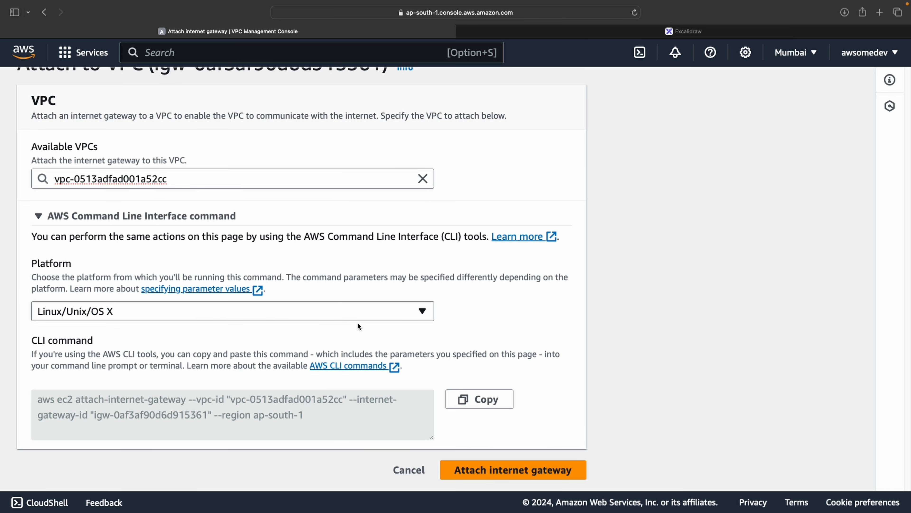
left_click(503, 469)
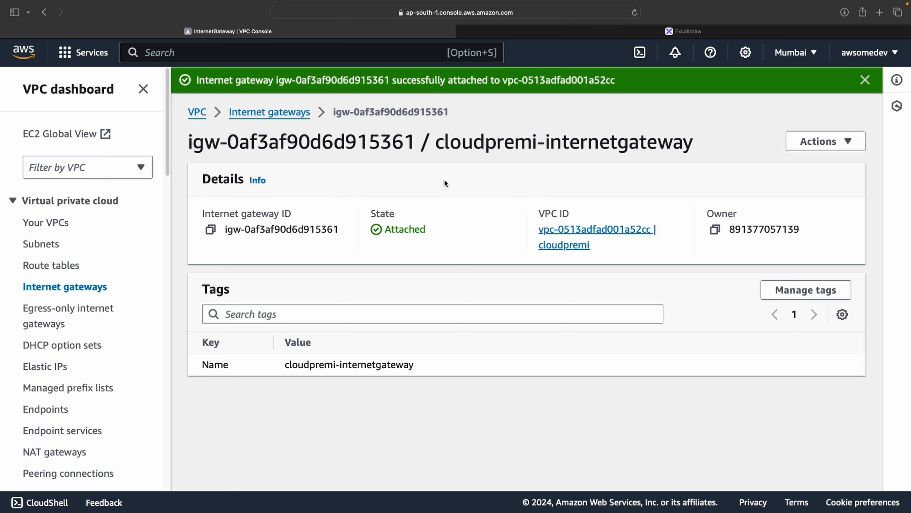
Refresh the route tables list and open the cloudpremi route table that has two explicitly associated subnets.
left_click(75, 264)
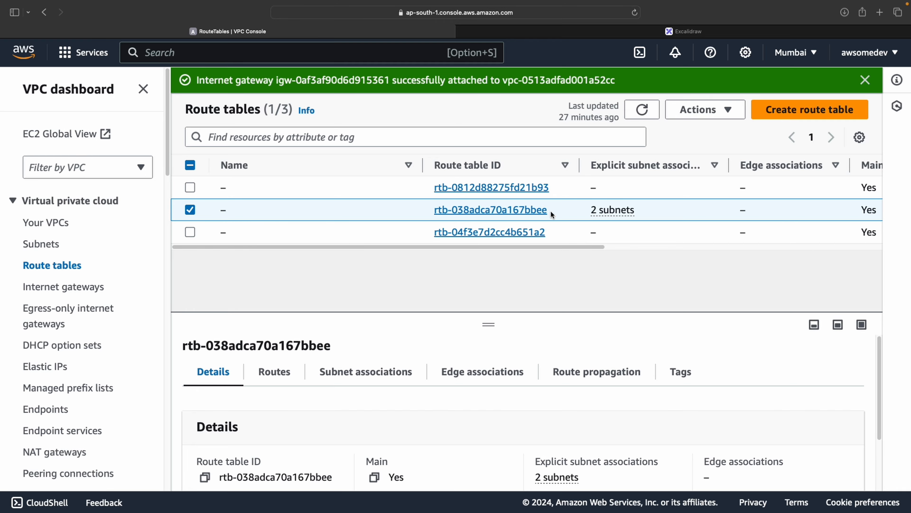
left_click(653, 117)
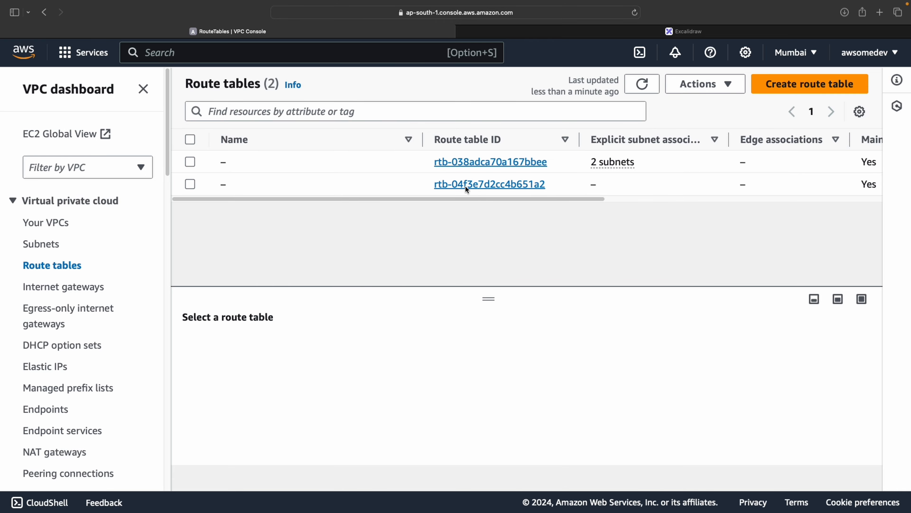
left_click(474, 162)
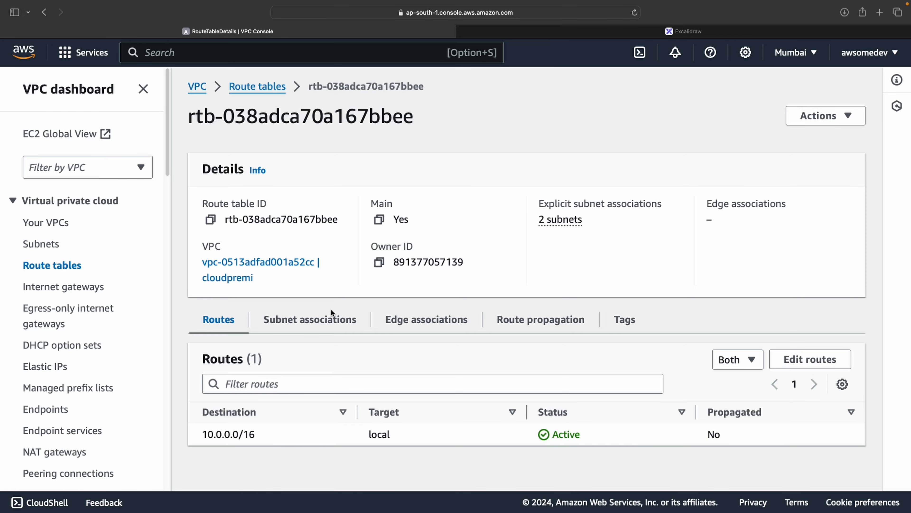
Examine the route table's 10.0.0.0/16 local route, its subnet associations, and the route table ID.
left_click_drag(256, 435, 219, 403)
left_click(254, 436)
left_click_drag(245, 435, 291, 435)
left_click(317, 319)
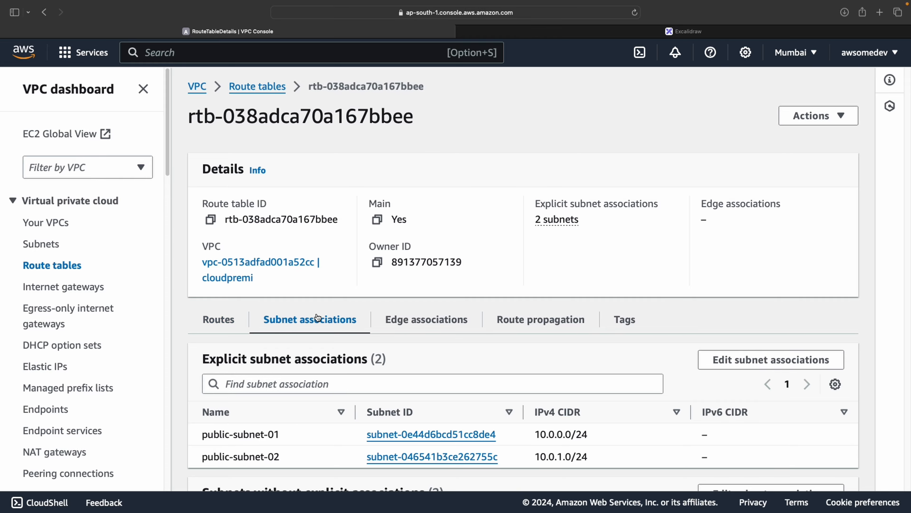
left_click(227, 323)
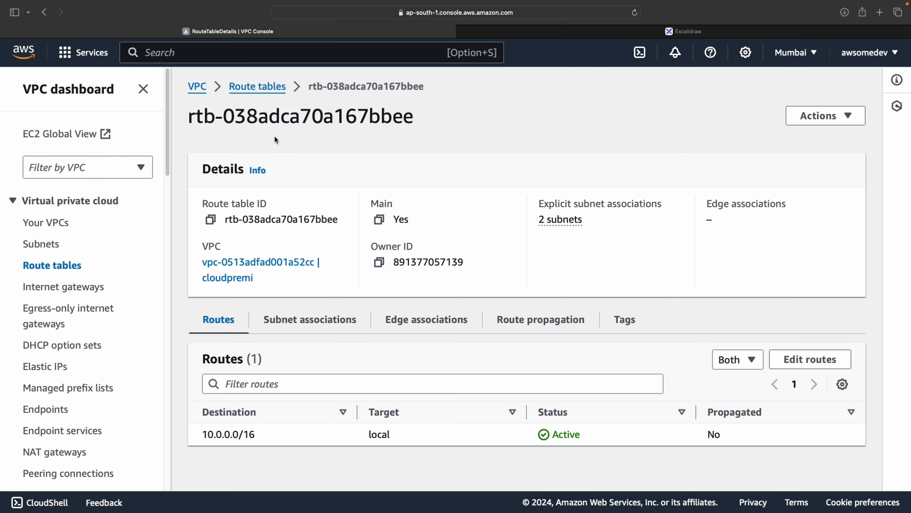
left_click_drag(190, 108, 381, 116)
left_click(674, 312)
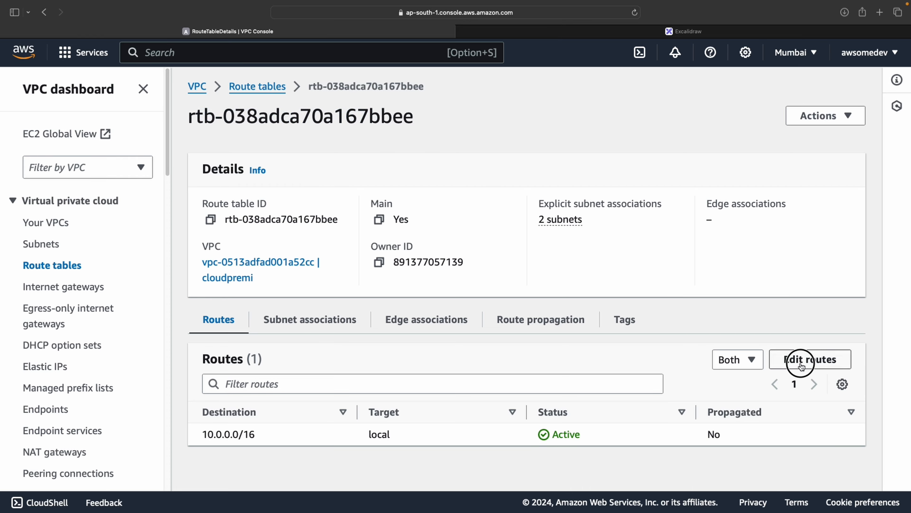
Add a 0.0.0.0/0 route with the Internet Gateway target cloudpremi-internetgateway to the cloudpremi route table and save the changes.
left_click(793, 359)
left_click(76, 253)
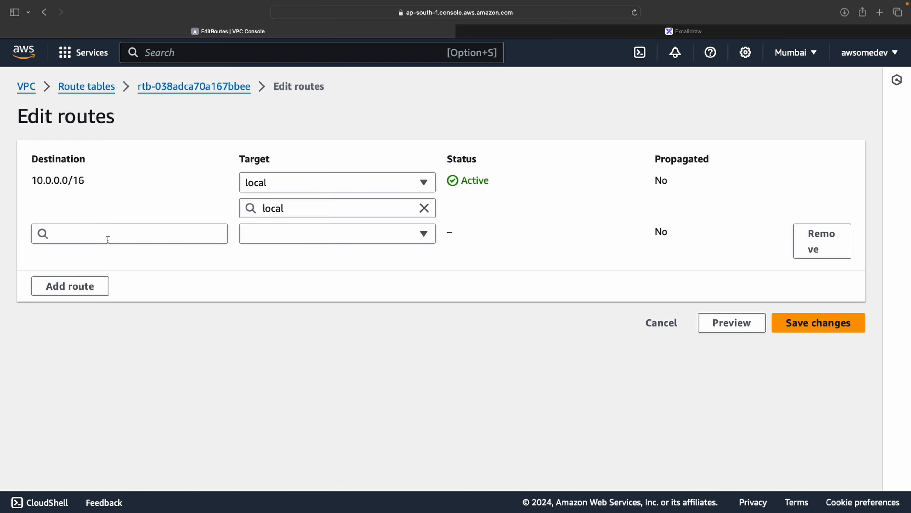
left_click(113, 232)
left_click(102, 256)
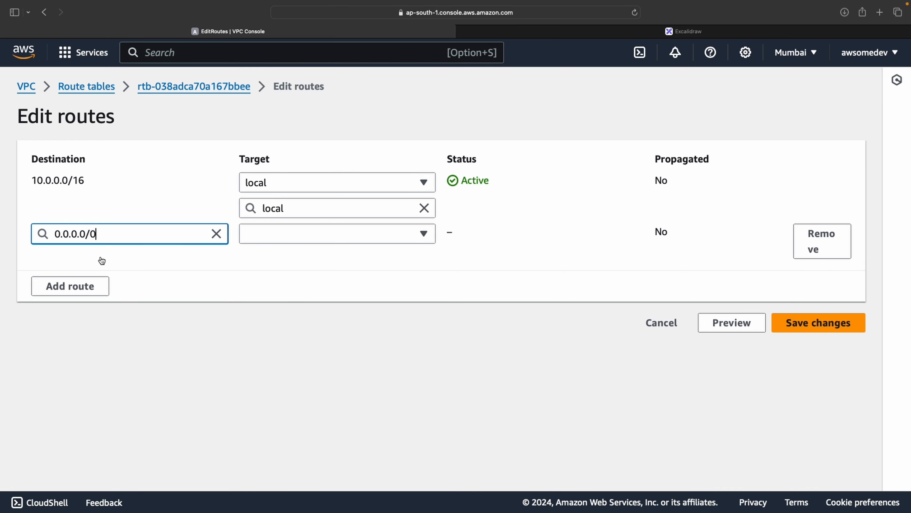
left_click(283, 237)
left_click(295, 340)
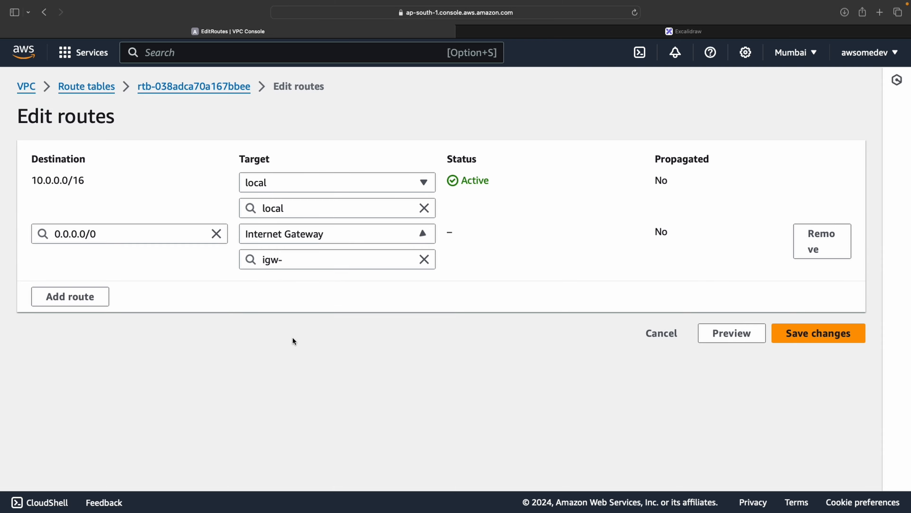
left_click(311, 261)
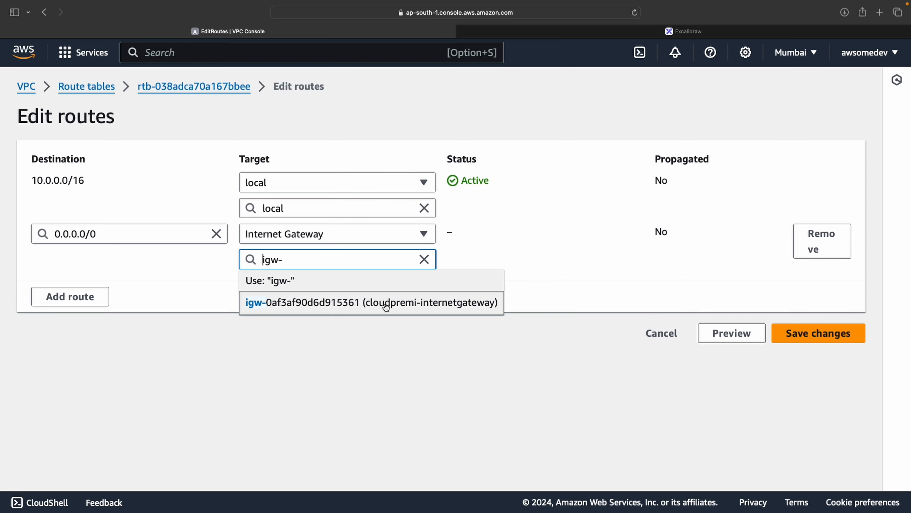
left_click(396, 303)
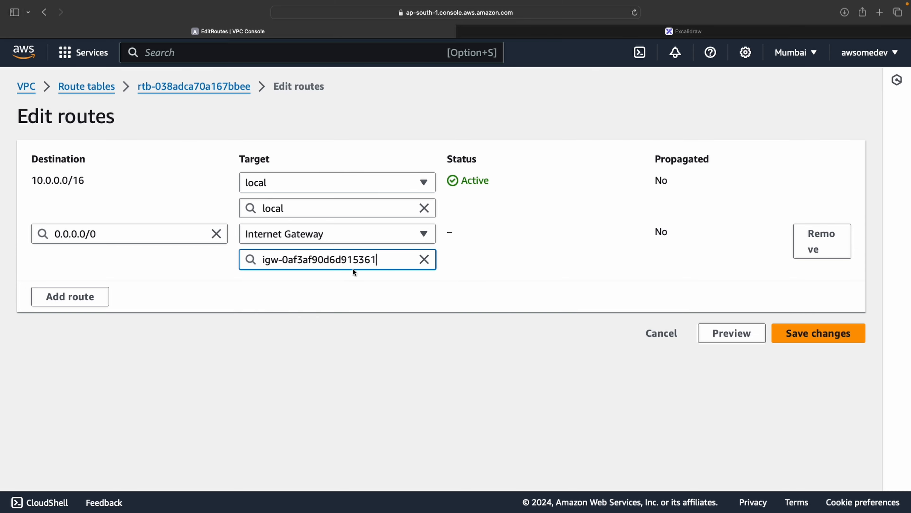
left_click(793, 343)
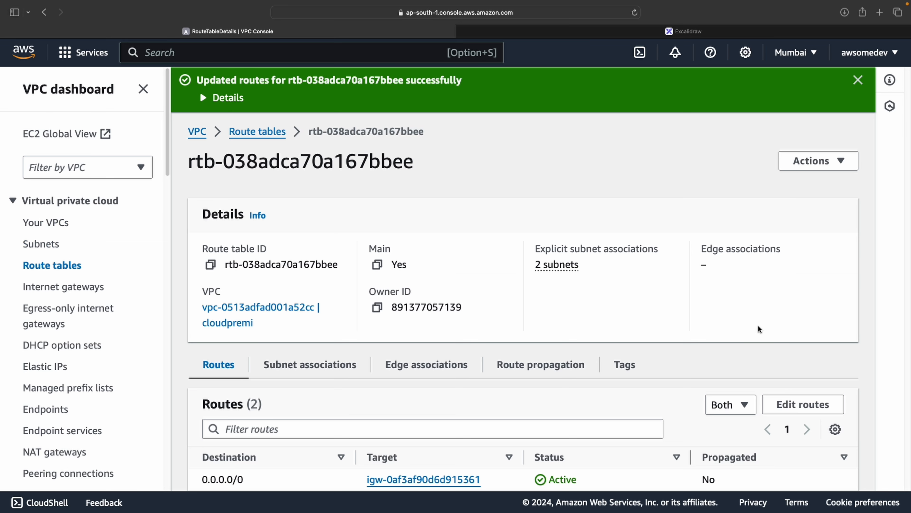
Review the route table's updated routes, highlighting the 0.0.0.0/0 destination that targets the internet gateway.
scroll(547, 292, "down", 2)
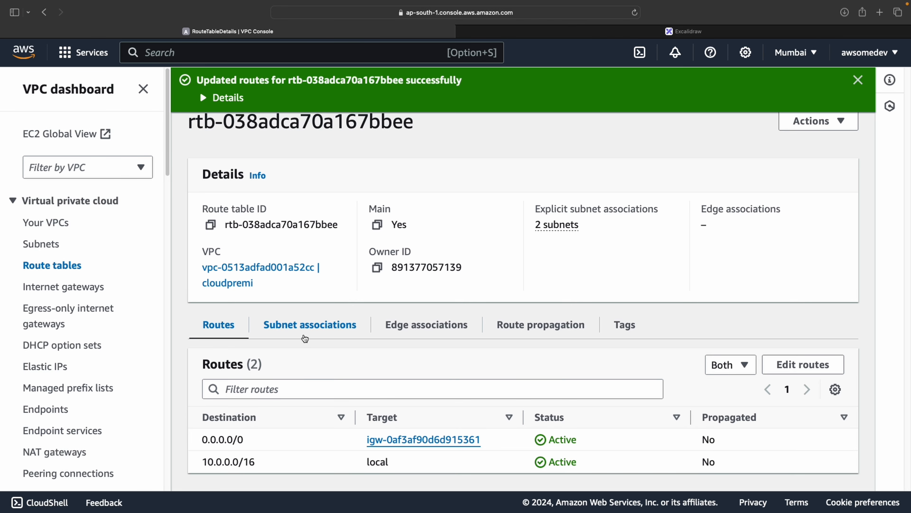
left_click_drag(202, 438, 281, 437)
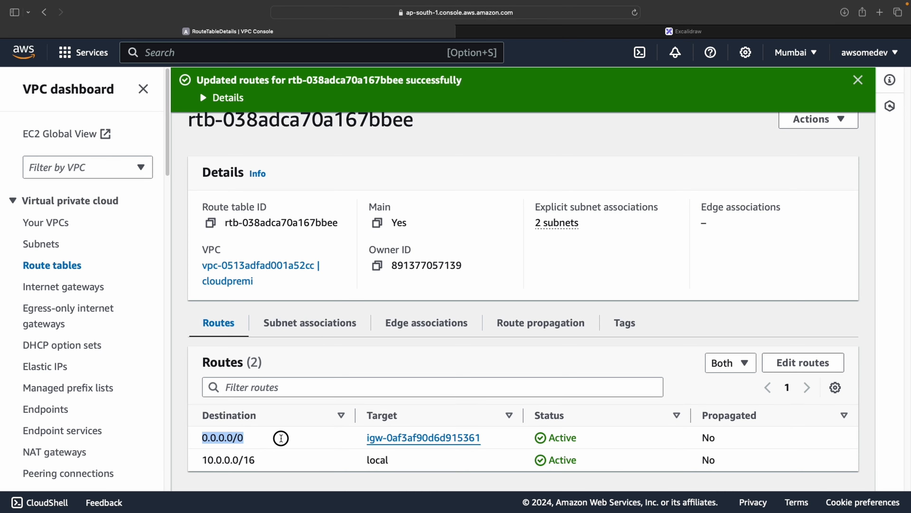
left_click(280, 438)
left_click_drag(201, 442, 252, 437)
Show the cloudpremi VPC's resource map, hide the navigation sidebar and enlarge the details pane.
left_click(47, 222)
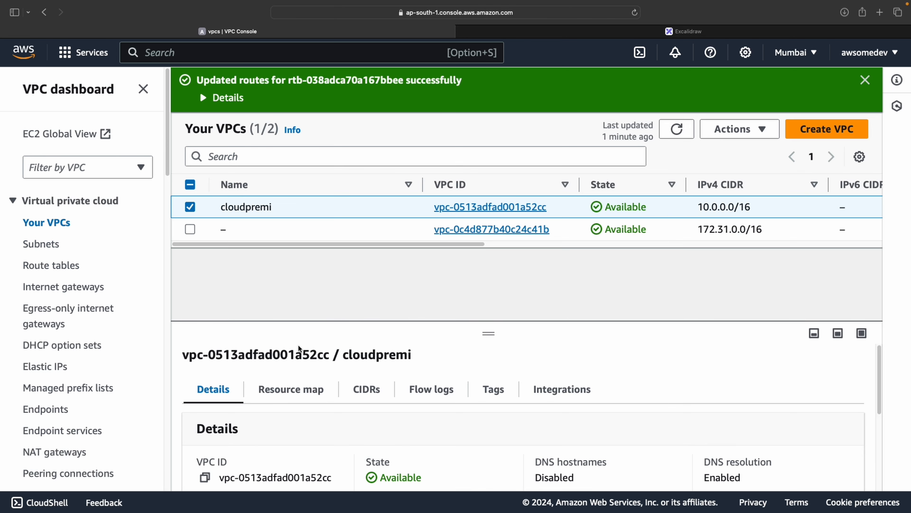
left_click(305, 391)
left_click(143, 88)
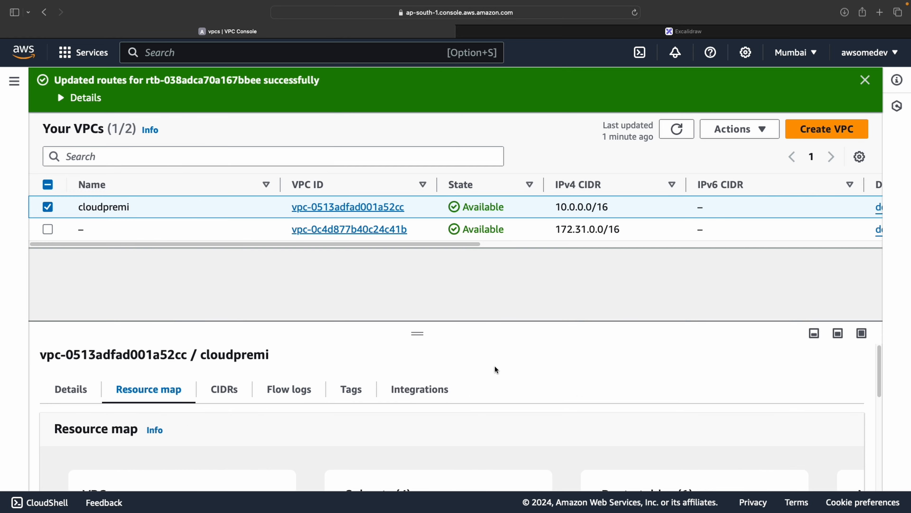
scroll(494, 368, "down", 5)
left_click_drag(416, 329, 408, 100)
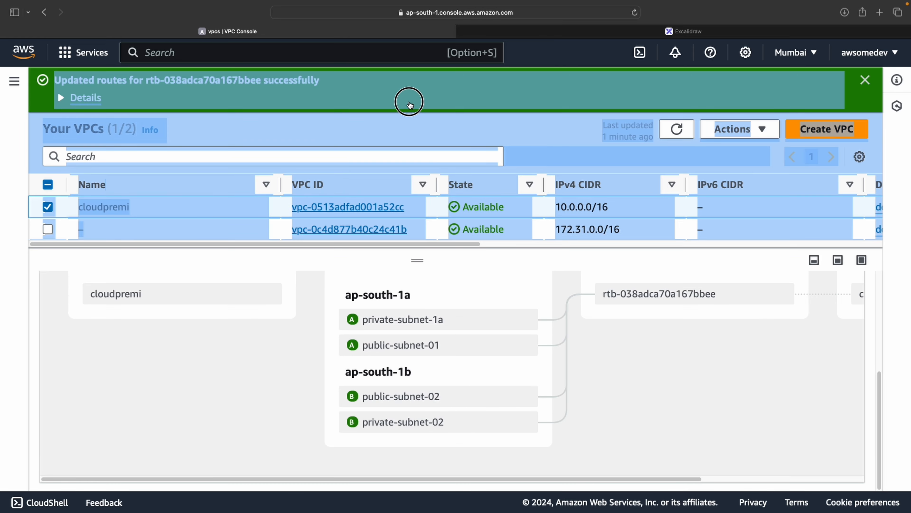
Examine the resource map's connections from the four subnets through the route table to cloudpremi-internetgateway.
scroll(264, 334, "up", 1)
scroll(251, 350, "up", 3)
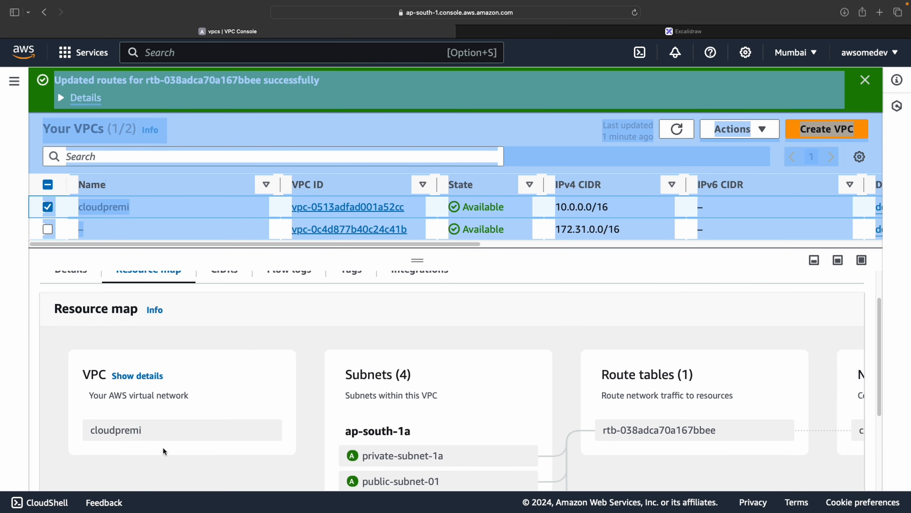
scroll(169, 445, "down", 2)
scroll(360, 417, "down", 2)
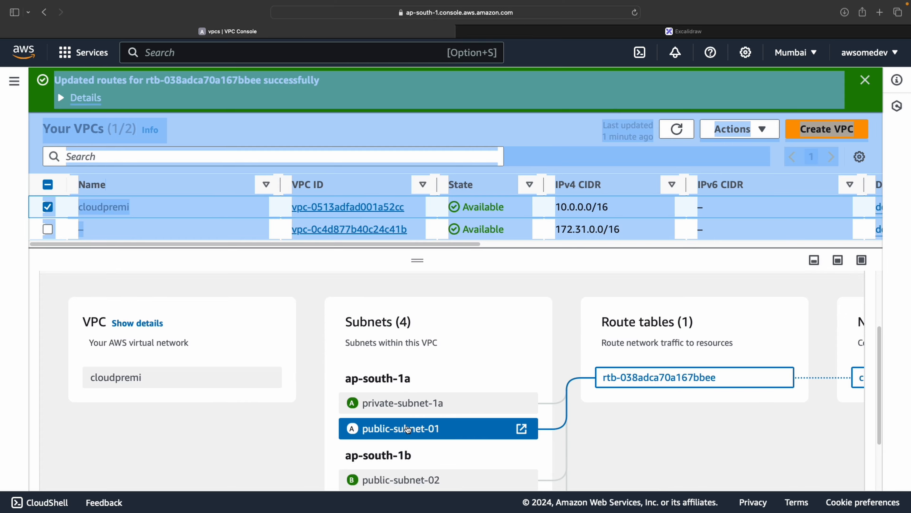
left_click(636, 355)
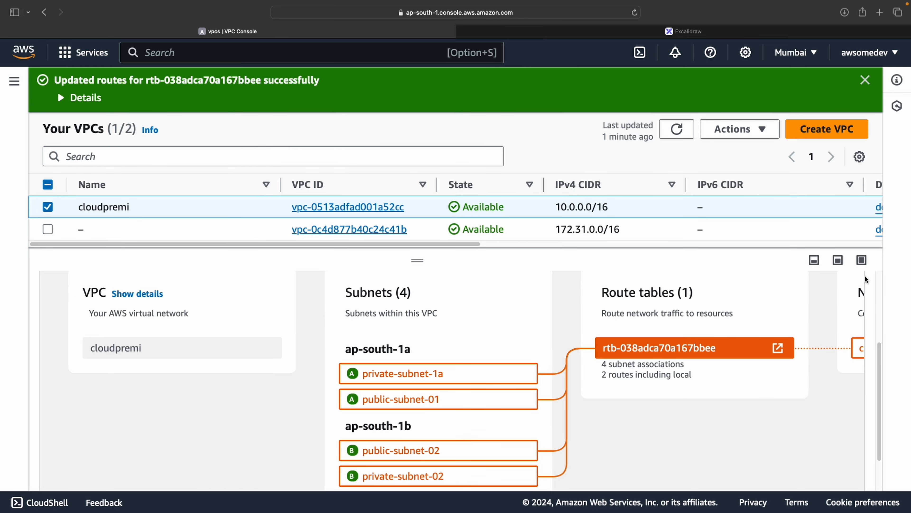
scroll(696, 449, "down", 2)
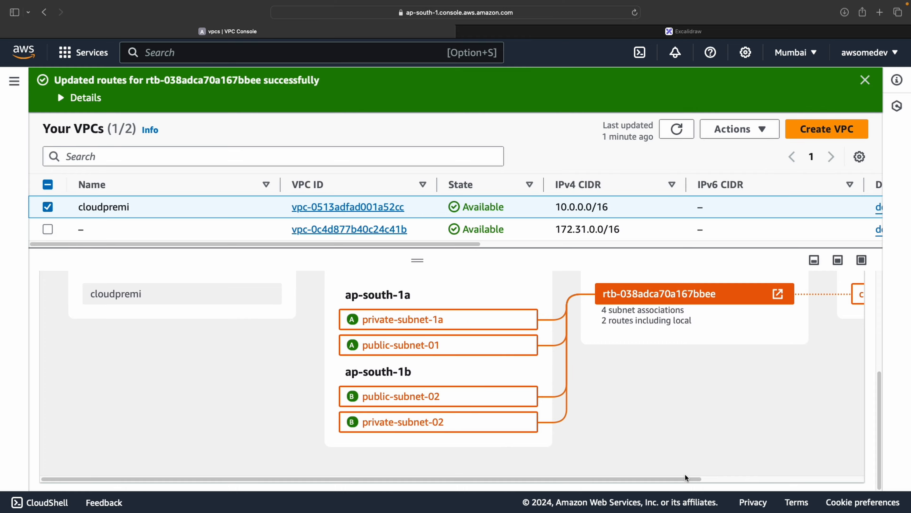
left_click_drag(685, 477, 875, 455)
scroll(793, 348, "up", 1)
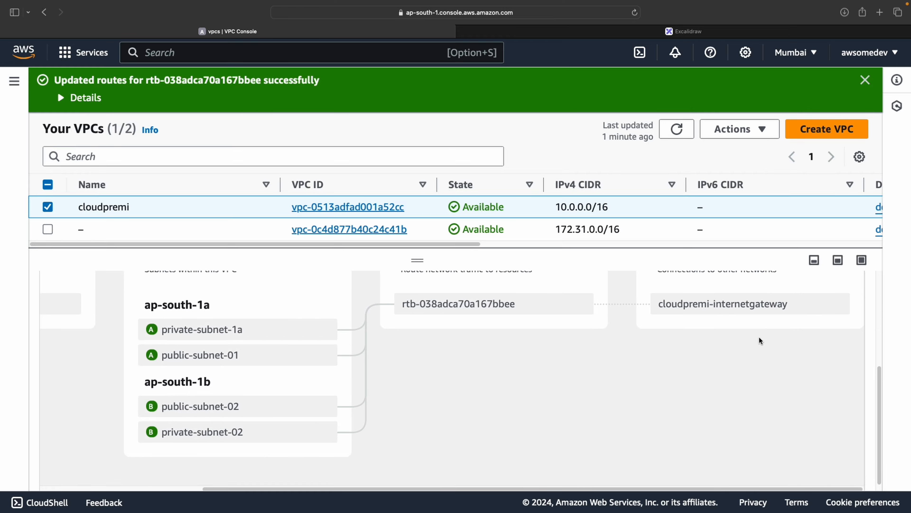
scroll(728, 330, "up", 1)
mouse_move(722, 316)
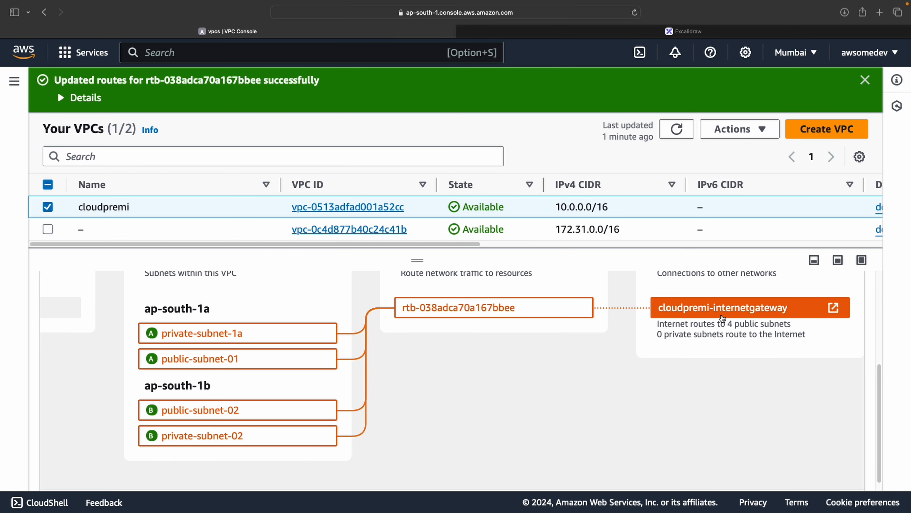
scroll(535, 348, "up", 5)
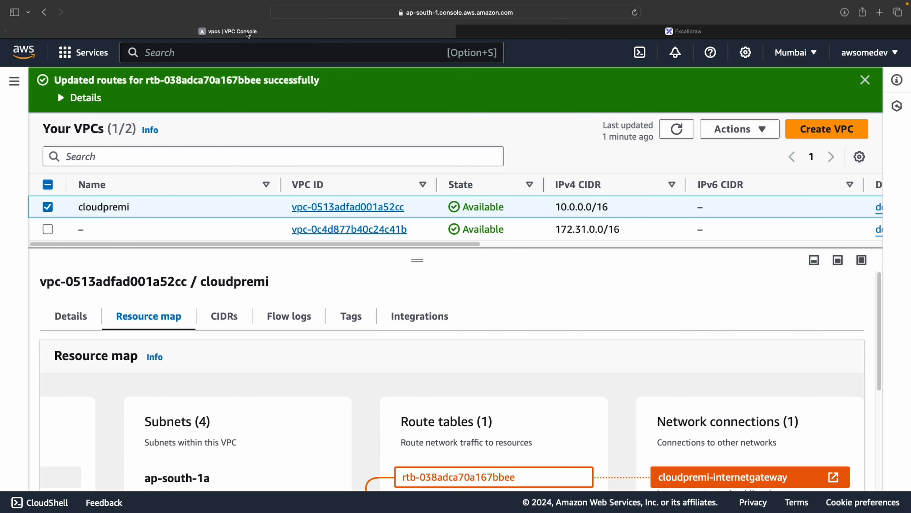
Switch to the Excalidraw drawing and underline "Creation of" in item 2 with a freehand stroke.
left_click(549, 34)
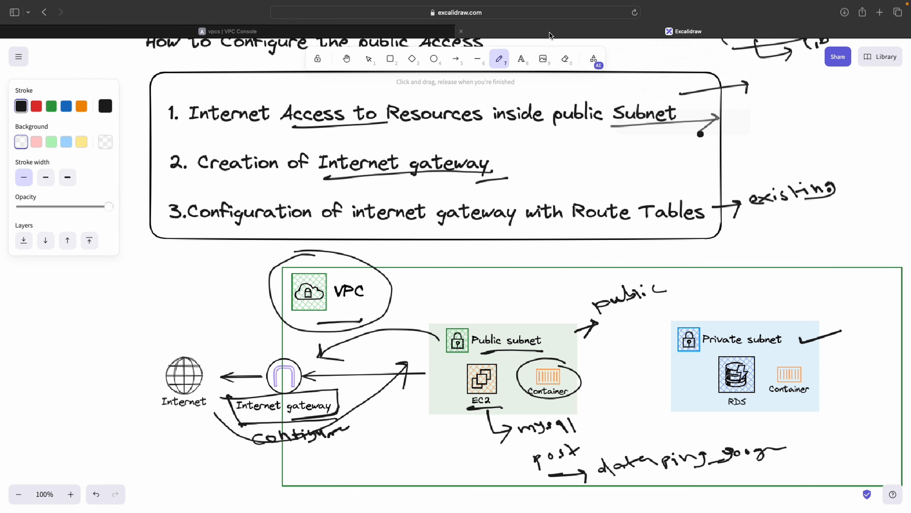
scroll(312, 160, "up", 2)
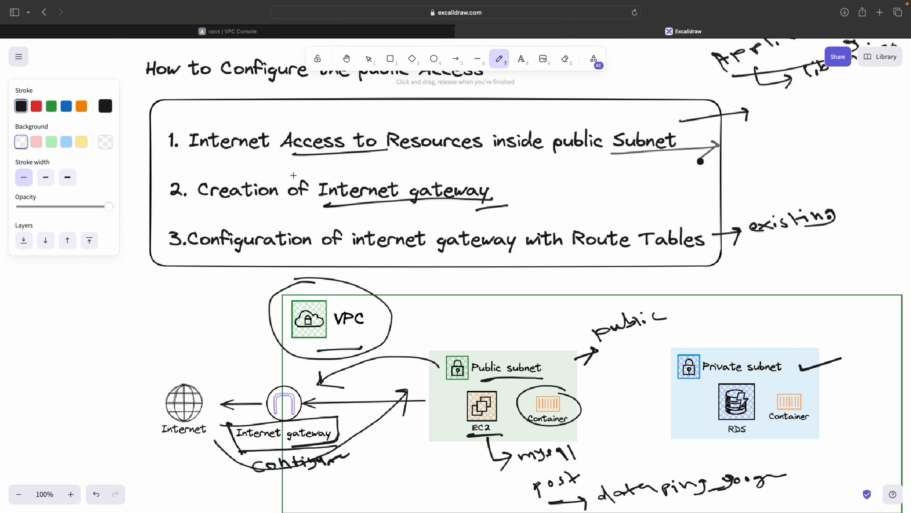
left_click_drag(219, 211, 335, 207)
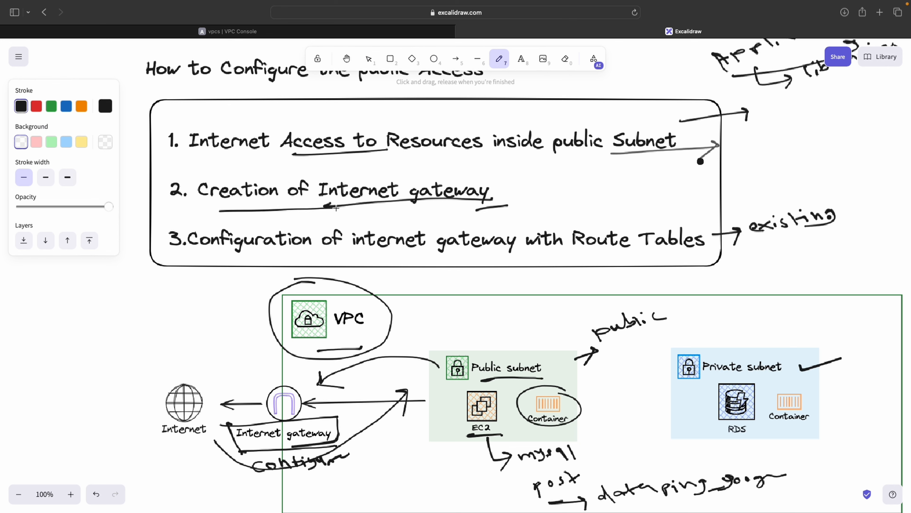